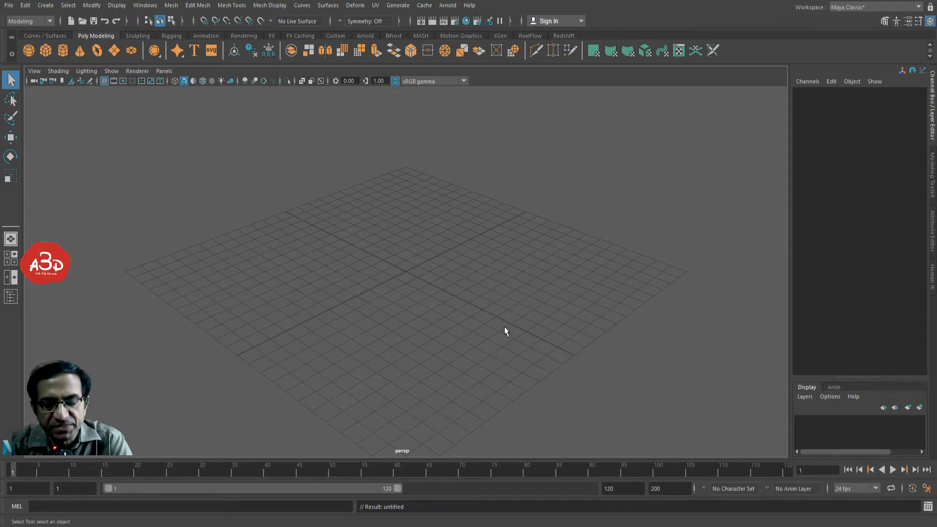
- Switch between the four-view layout and the full-size perspective view to compare the viewports
key(space)
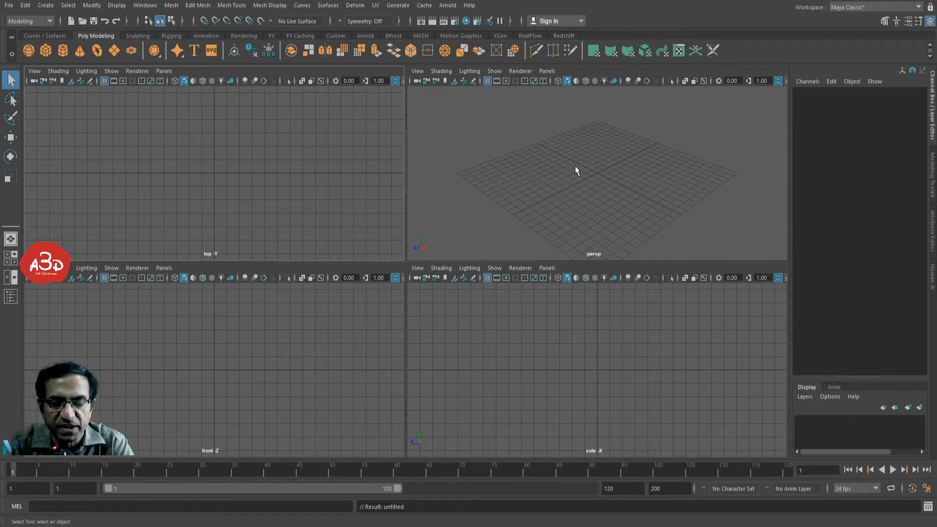
key(space)
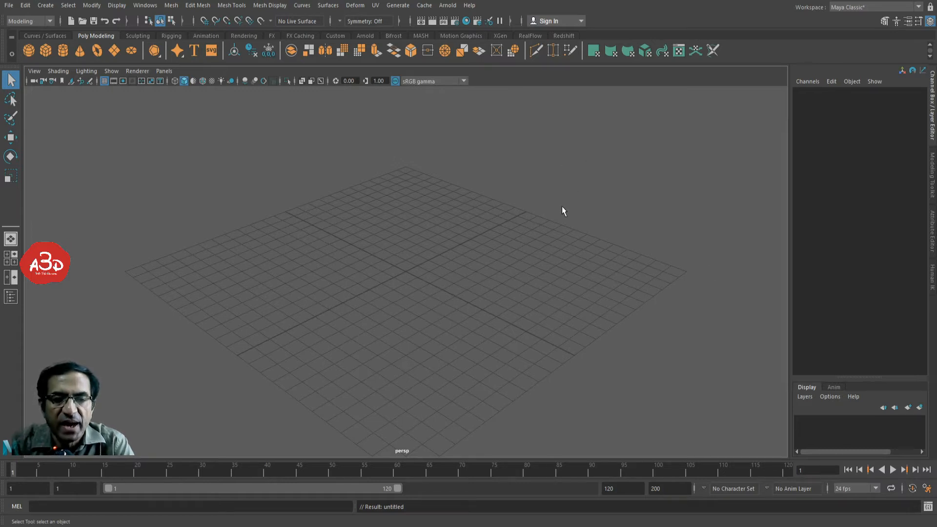
key(space)
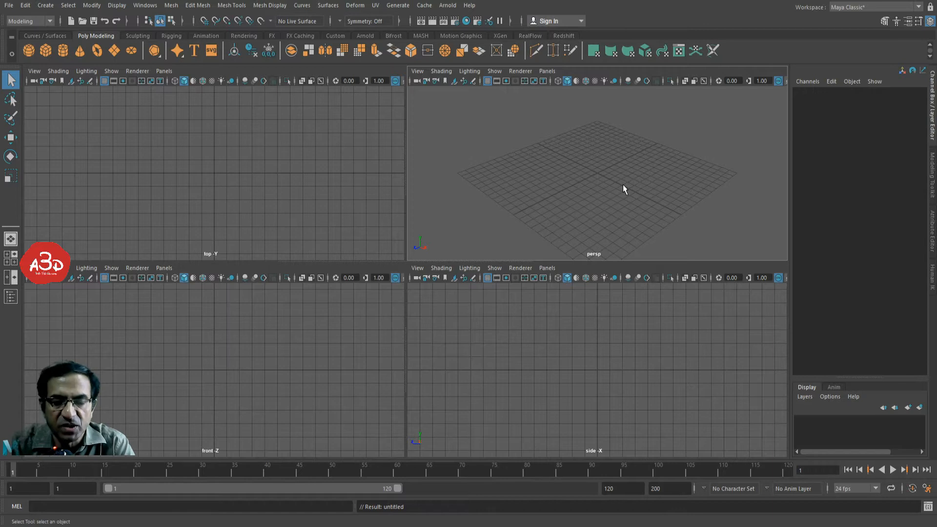
key(space)
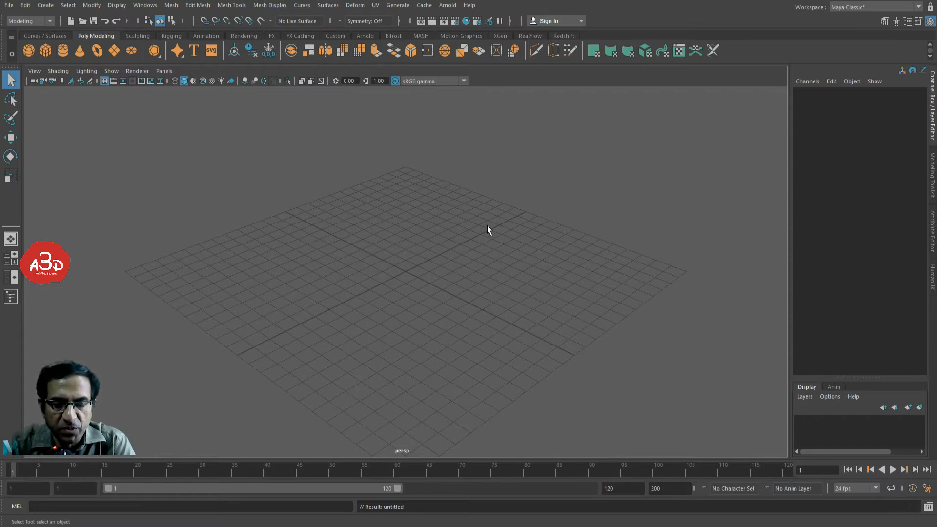
- Orbit, pan and zoom around the empty grid in the perspective view
key(alt)
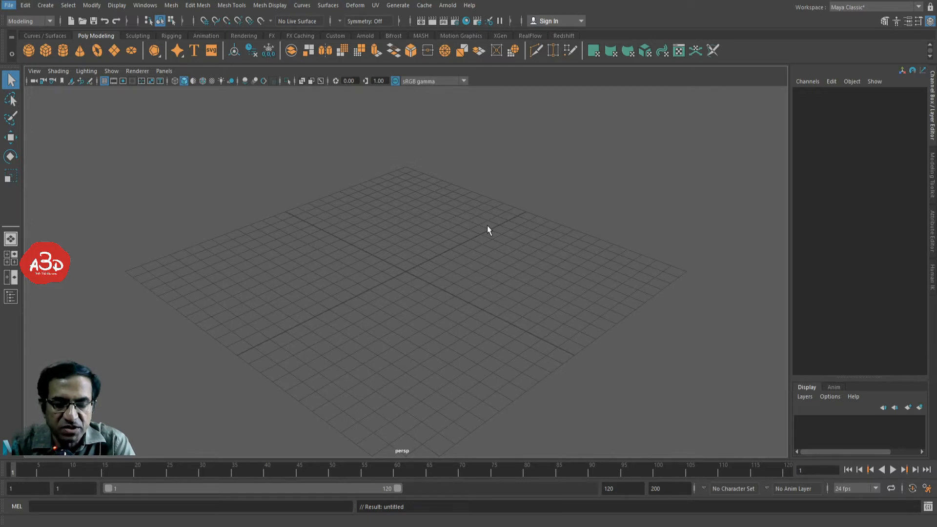
key(alt)
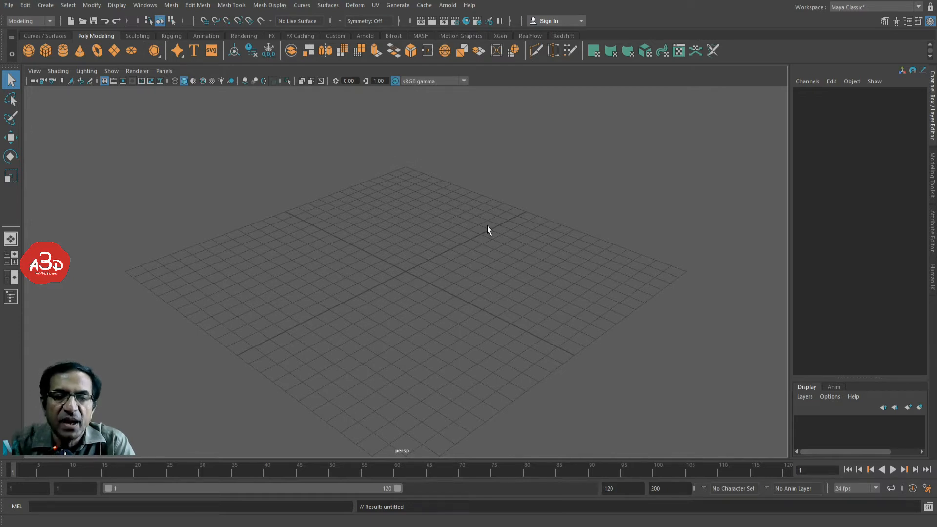
mouse_move(431, 263)
alt+mouse_down()
mouse_move(500, 263)
mouse_move(419, 269)
mouse_move(458, 198)
mouse_move(536, 253)
mouse_move(366, 303)
mouse_move(389, 243)
mouse_move(494, 243)
mouse_move(391, 278)
mouse_move(422, 254)
mouse_move(426, 263)
alt+mouse_up()
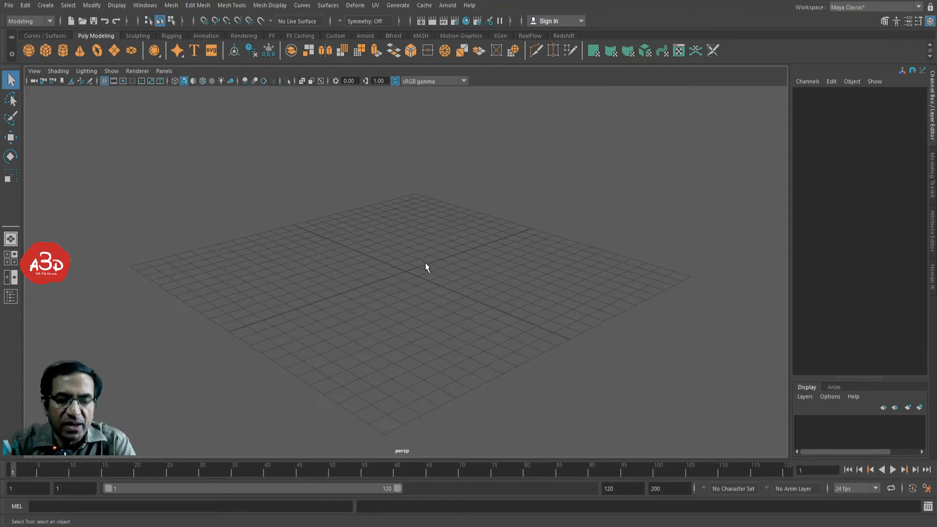
alt+middle_drag(379, 289, 401, 299)
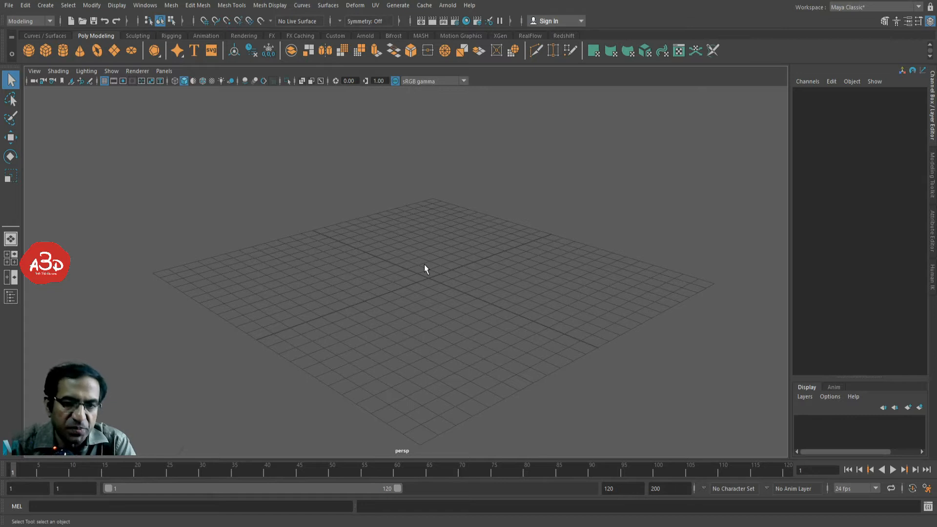
alt+right_drag(424, 264, 569, 274)
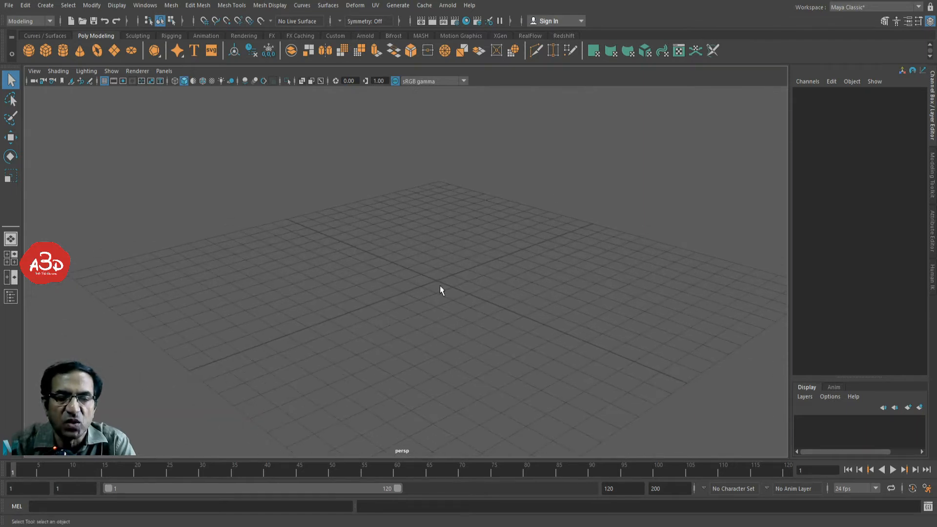
scroll(423, 284, up, 2)
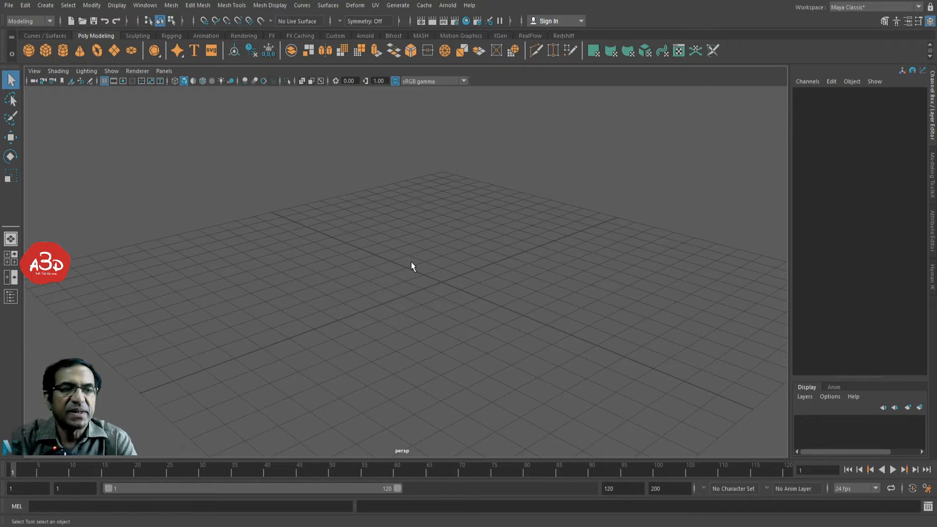
- Create a NURBS sphere and move it along the Z axis to about -9.82
click(46, 5)
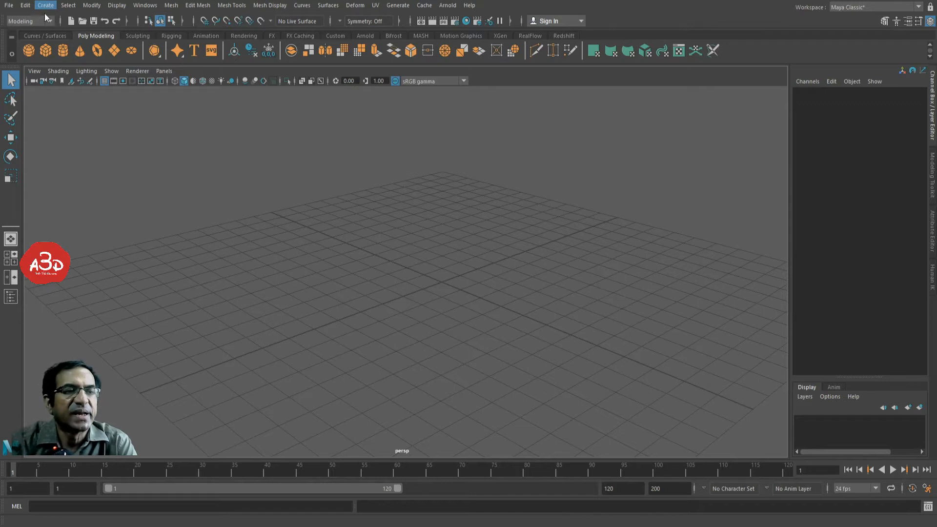
click(195, 43)
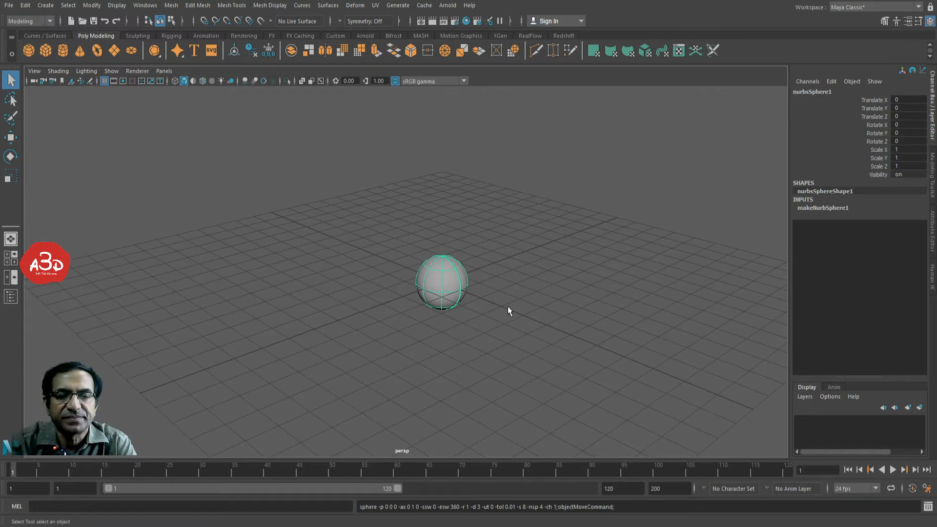
click(501, 294)
click(444, 288)
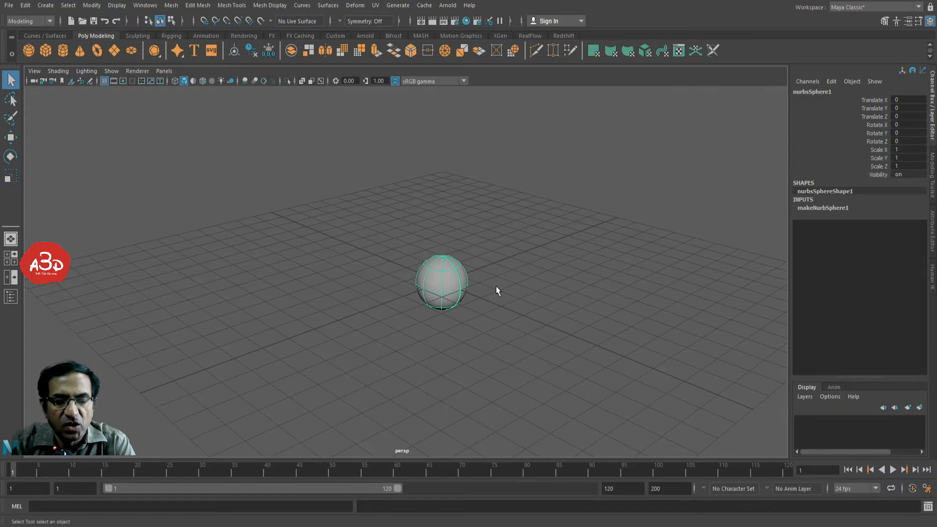
key(w)
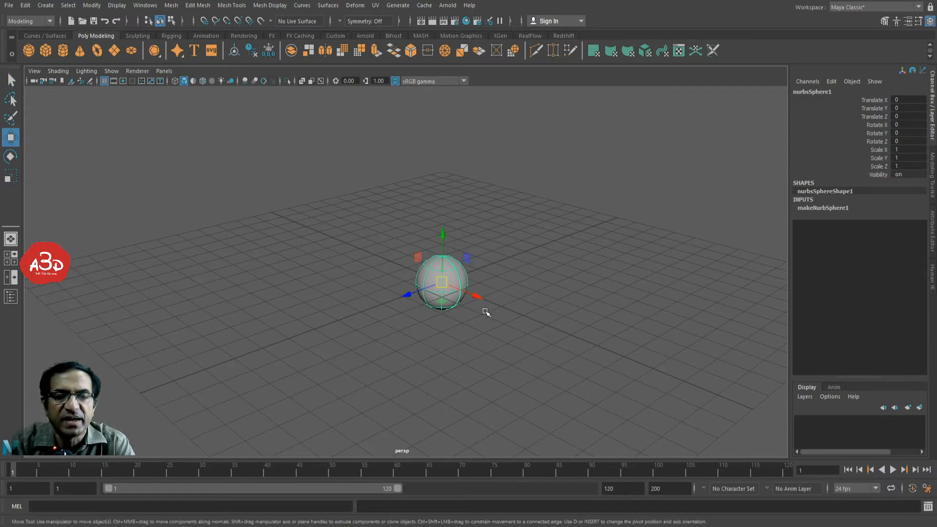
drag(410, 295, 576, 251)
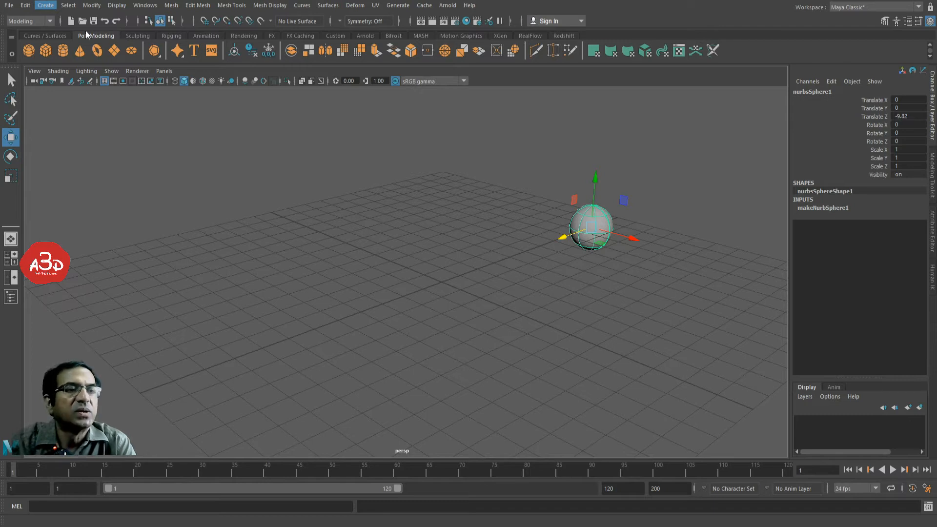
- Create a polygon sphere at the origin of the grid
click(195, 53)
click(491, 332)
alt+drag(521, 358, 231, 258)
- Compare the surface lines of the polygon and NURBS spheres by alternating between wireframe and shaded display
drag(192, 199, 714, 390)
alt+drag(481, 307, 571, 307)
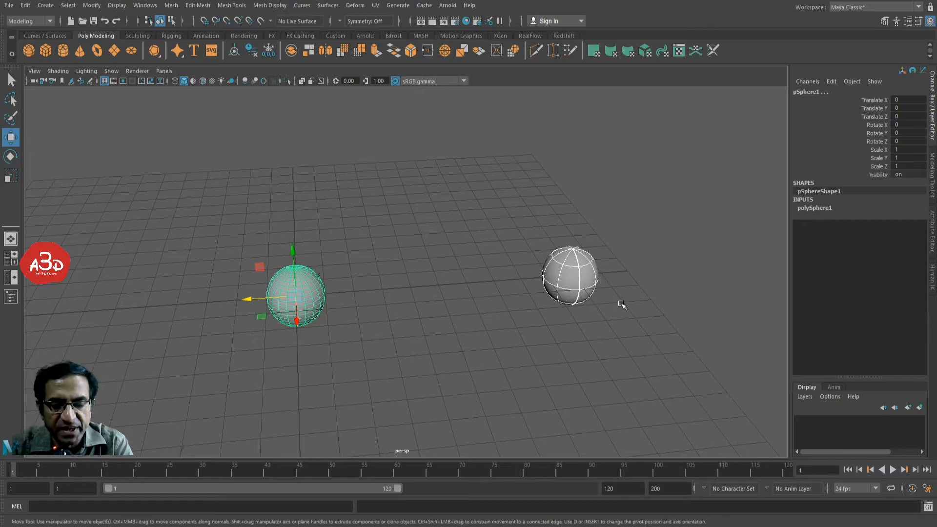
click(381, 257)
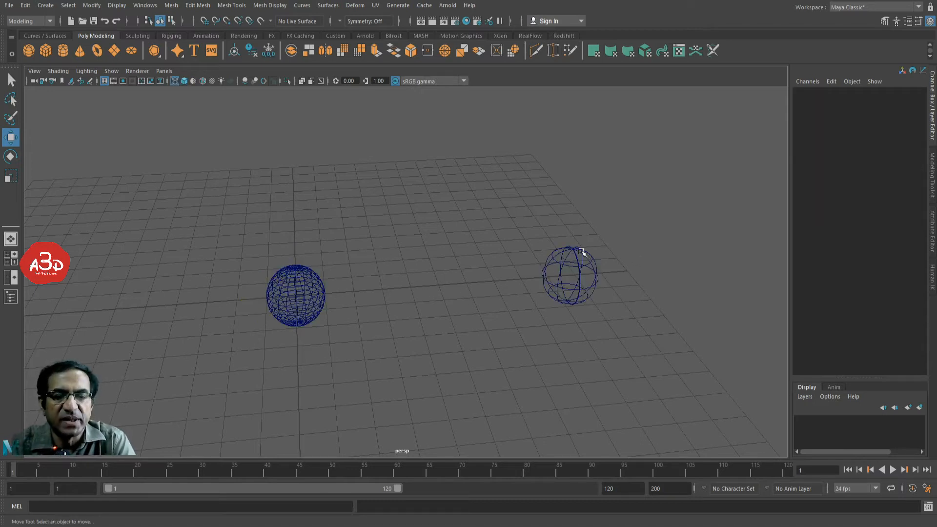
key(5)
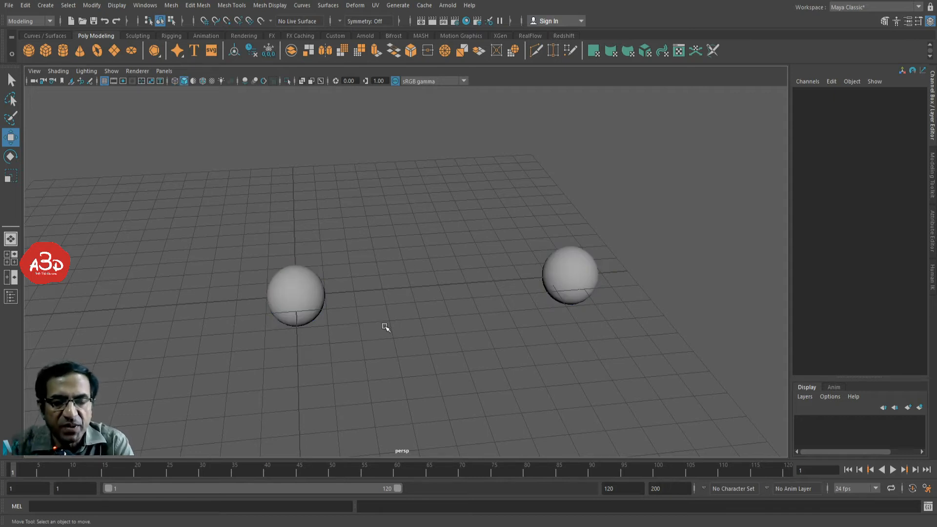
key(4)
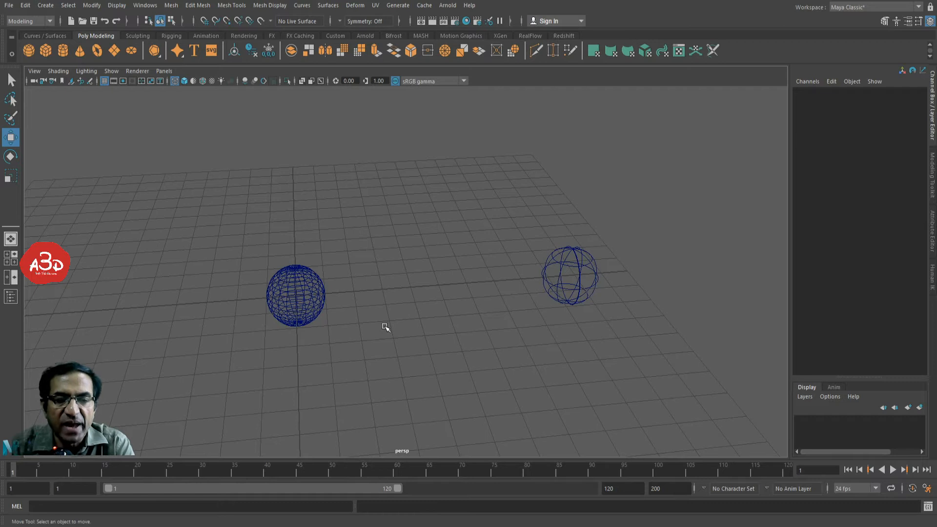
key(5)
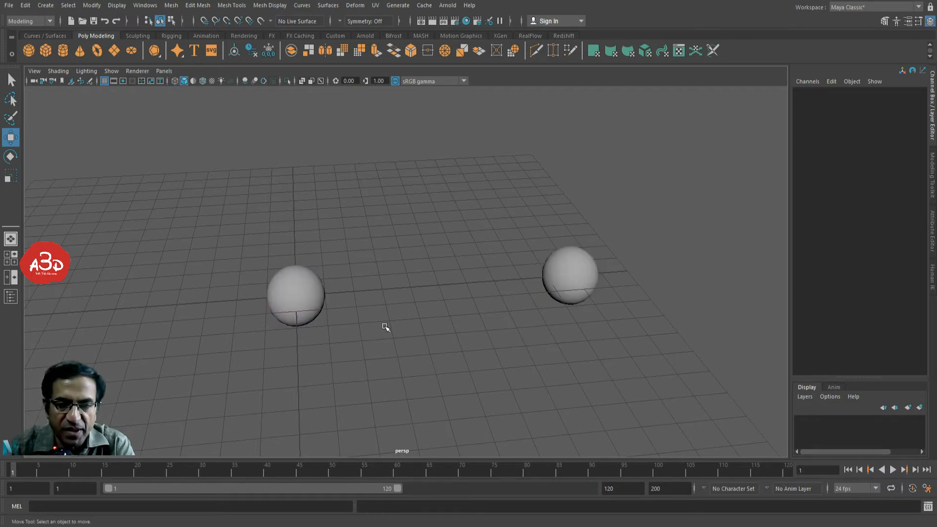
key(4)
key(5)
key(4)
key(5)
key(4)
key(5)
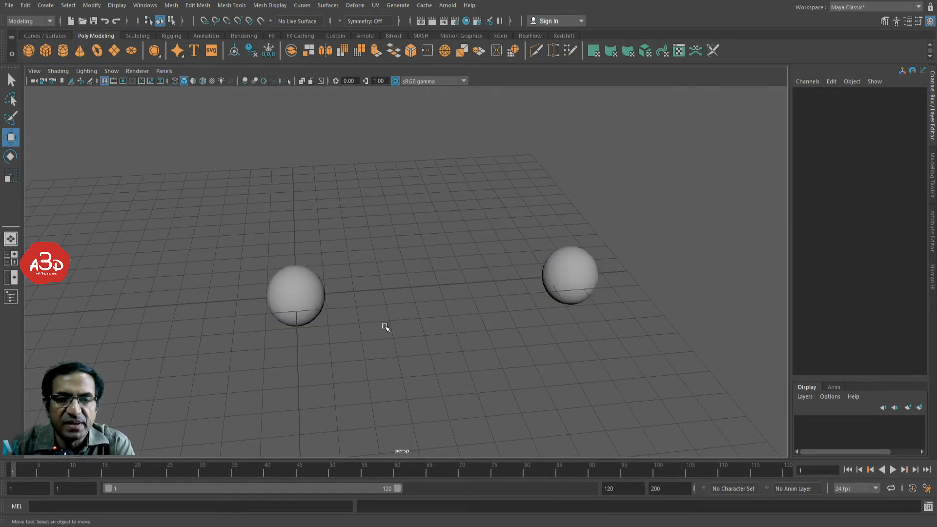
key(4)
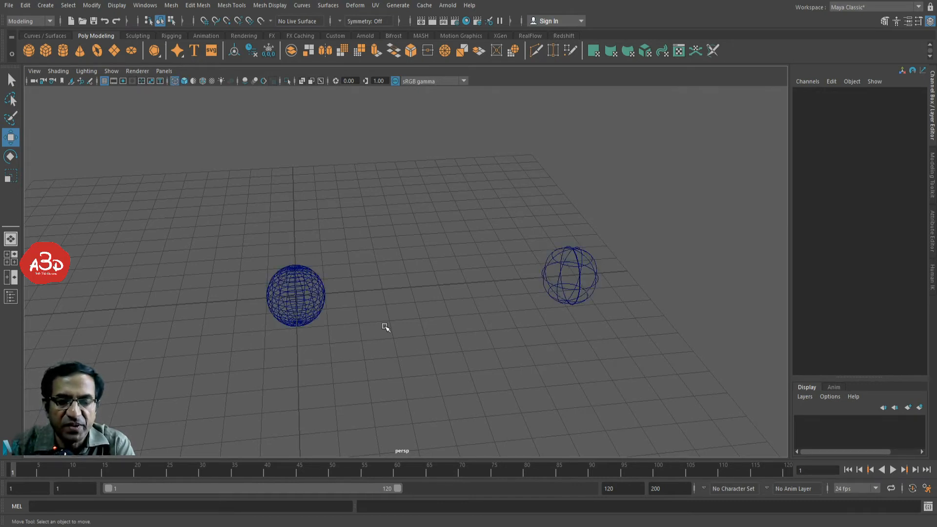
alt+drag(329, 345, 338, 323)
alt+drag(588, 273, 521, 290)
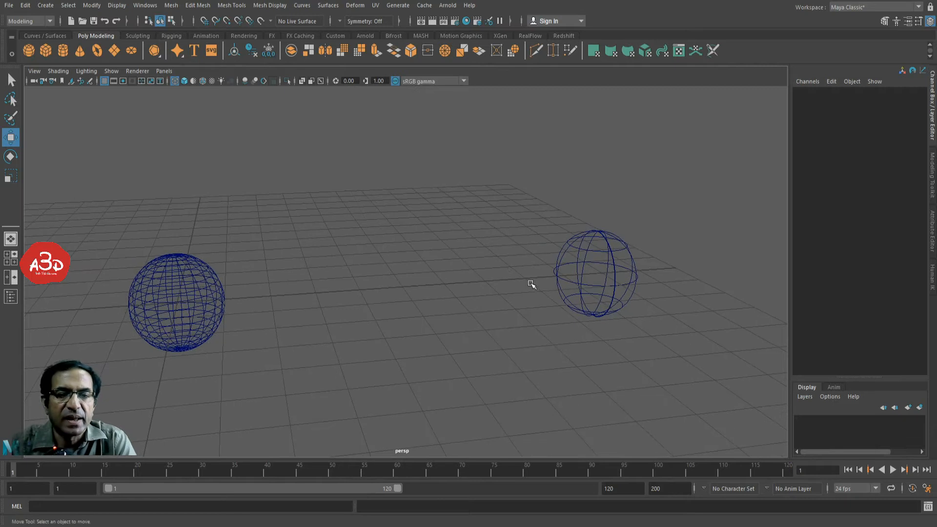
- Select the NURBS sphere in shaded display and expand its makeNurbSphere1 input attributes
click(609, 270)
key(5)
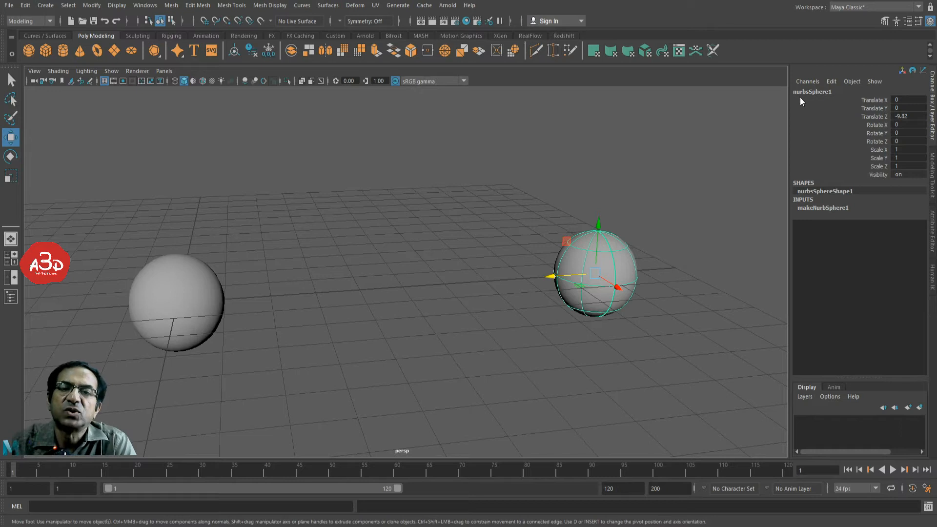
click(807, 208)
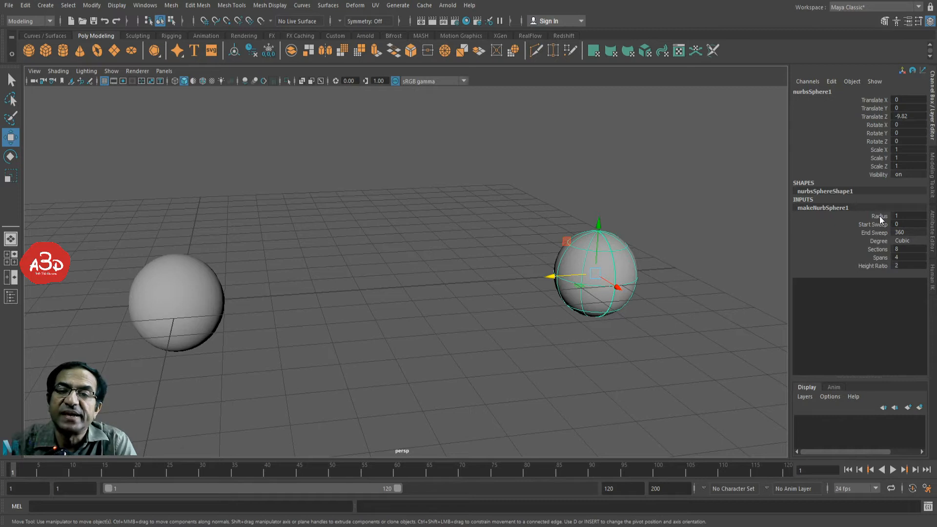
- Set the NURBS sphere's radius to 2 and back to 1
double_click(901, 215)
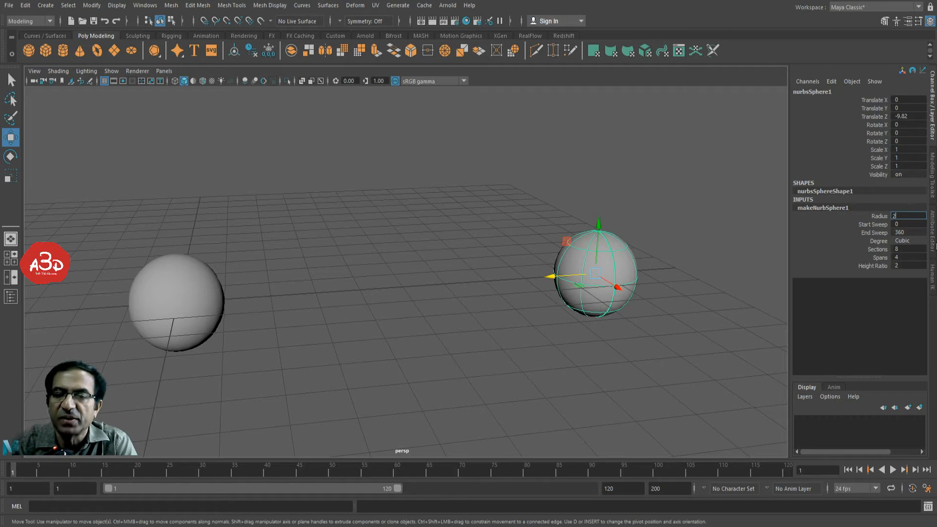
key(Return)
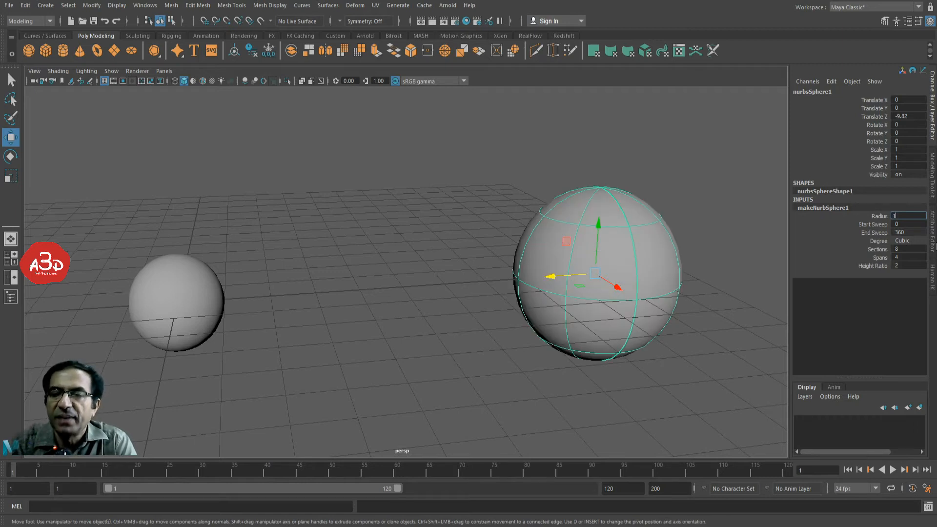
key(Return)
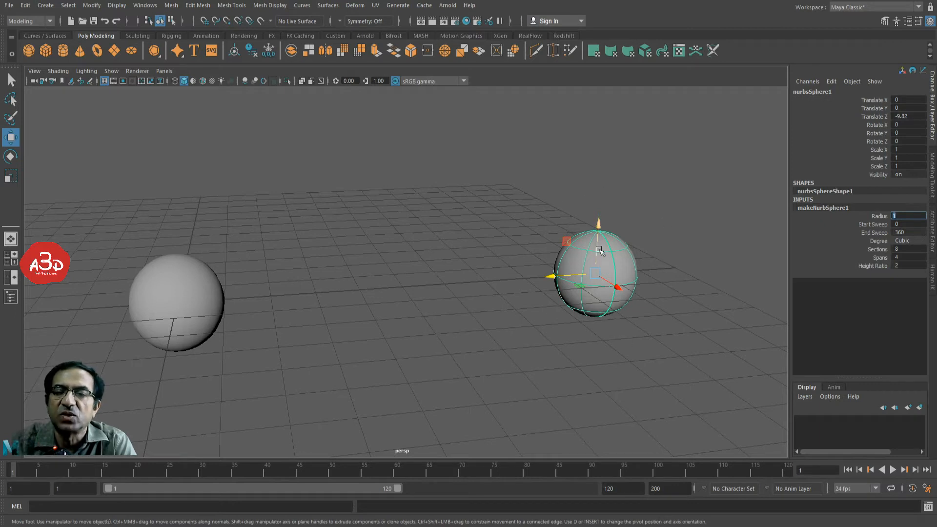
- Vary the NURBS sphere's radius interactively in the viewport, up to 3.6 and down to 1.6
click(885, 216)
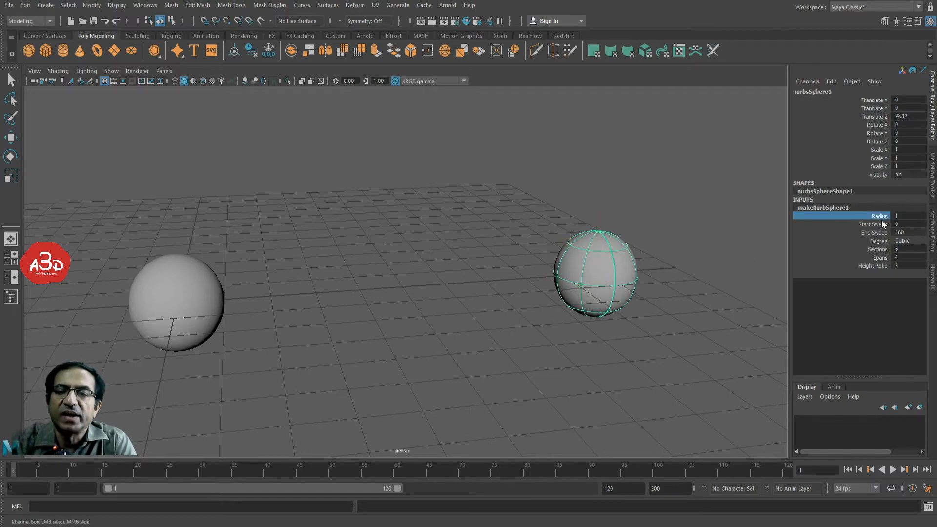
click(897, 217)
click(877, 217)
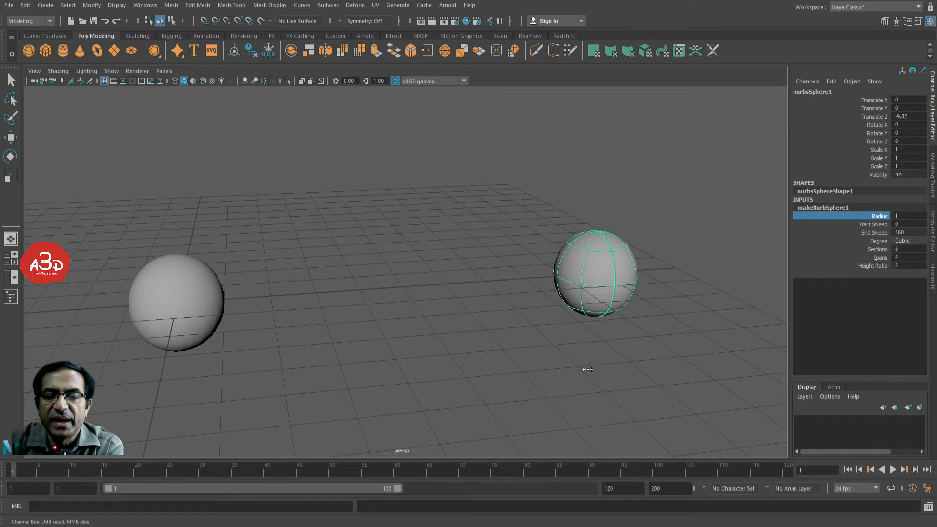
middle_drag(588, 369, 601, 374)
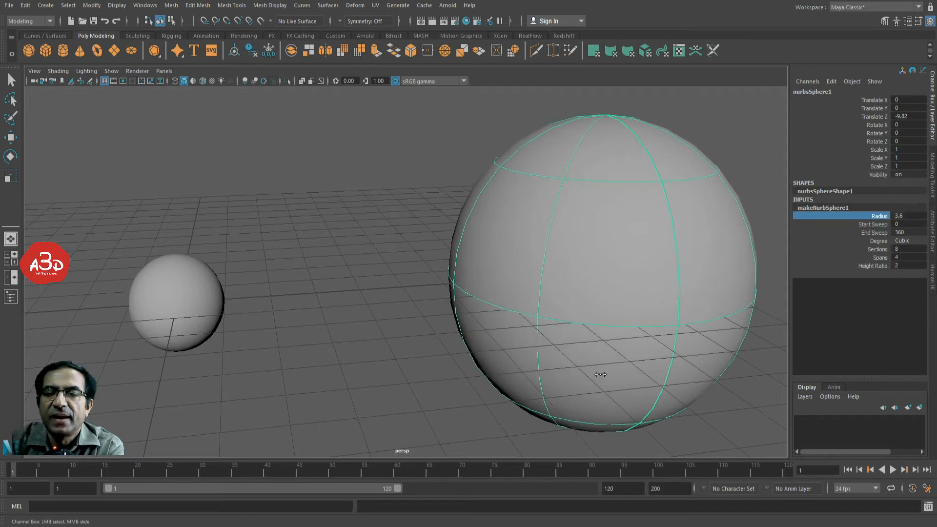
middle_drag(600, 376, 590, 393)
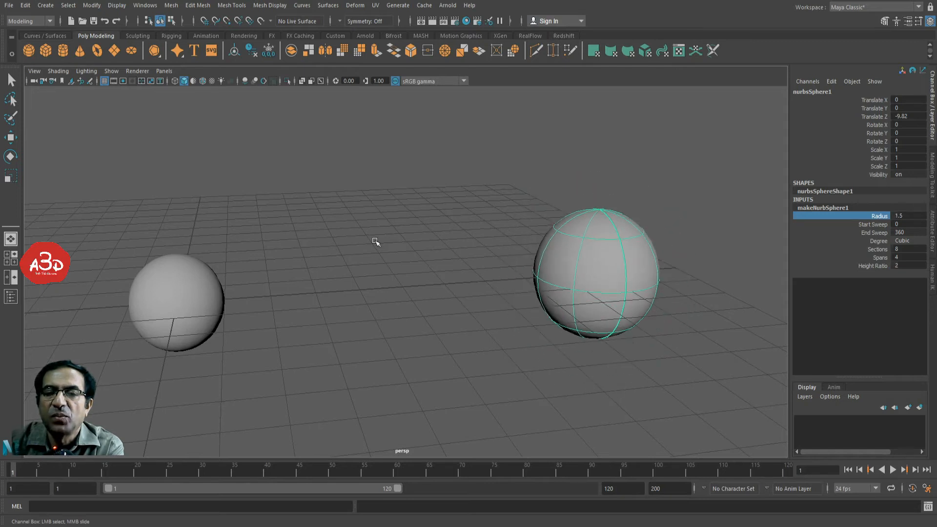
middle_drag(444, 193, 595, 373)
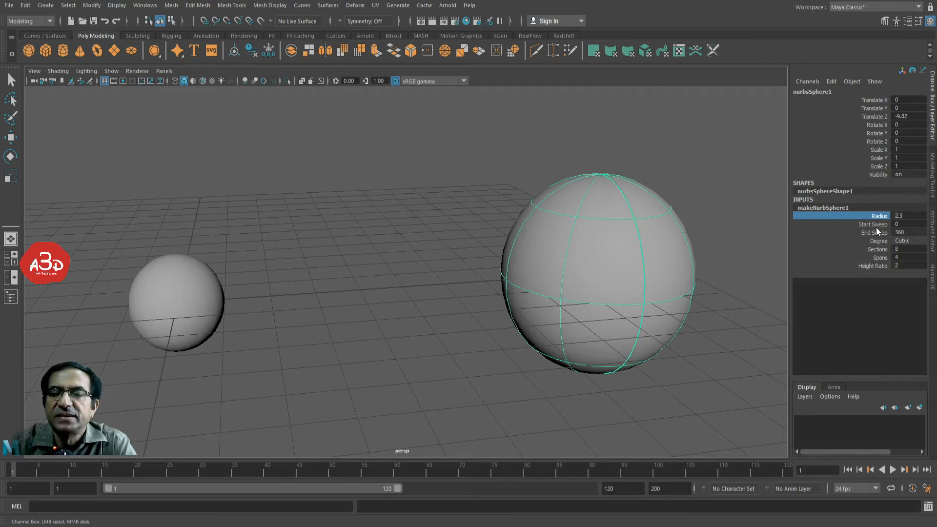
middle_drag(412, 207, 398, 216)
- Set the NURBS sphere's radius to exactly 1
click(911, 215)
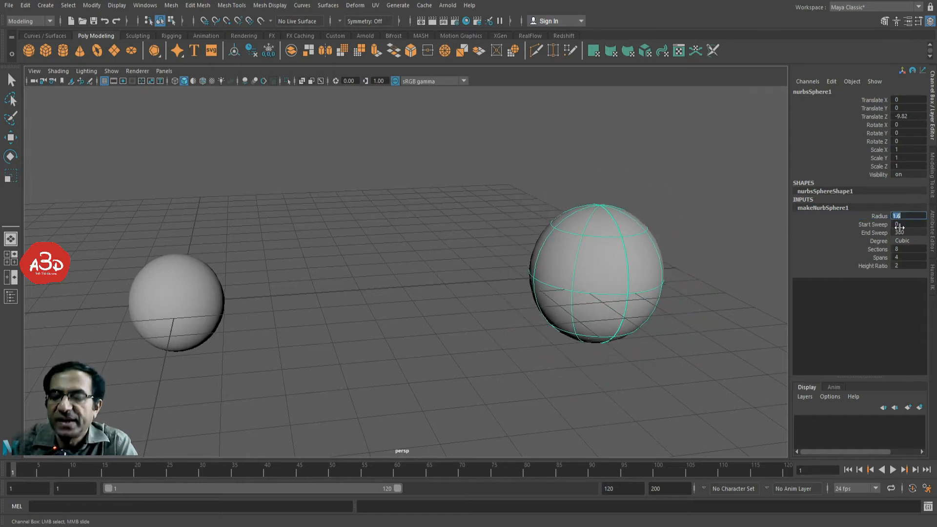
text(1)
key(Return)
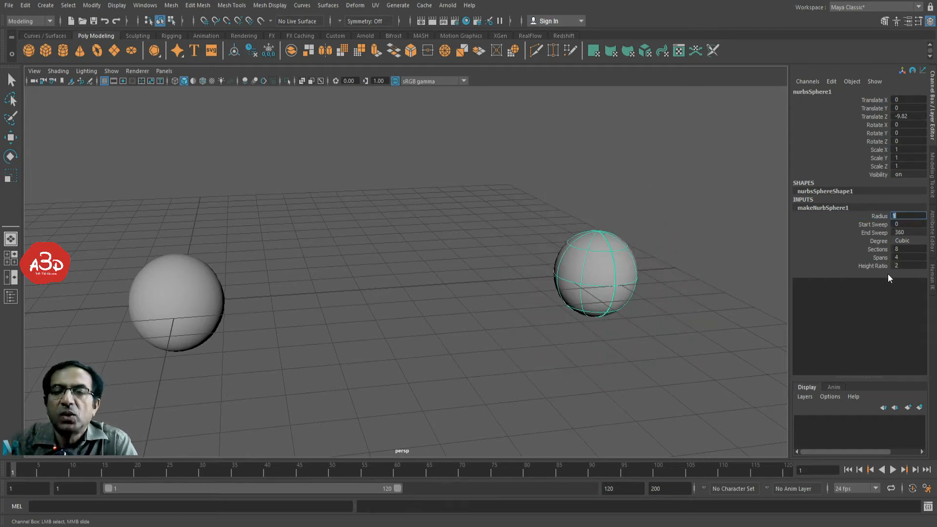
- Reselect the NURBS sphere, expand its makeNurbSphere1 inputs and choose the Start Sweep attribute
click(609, 177)
click(611, 266)
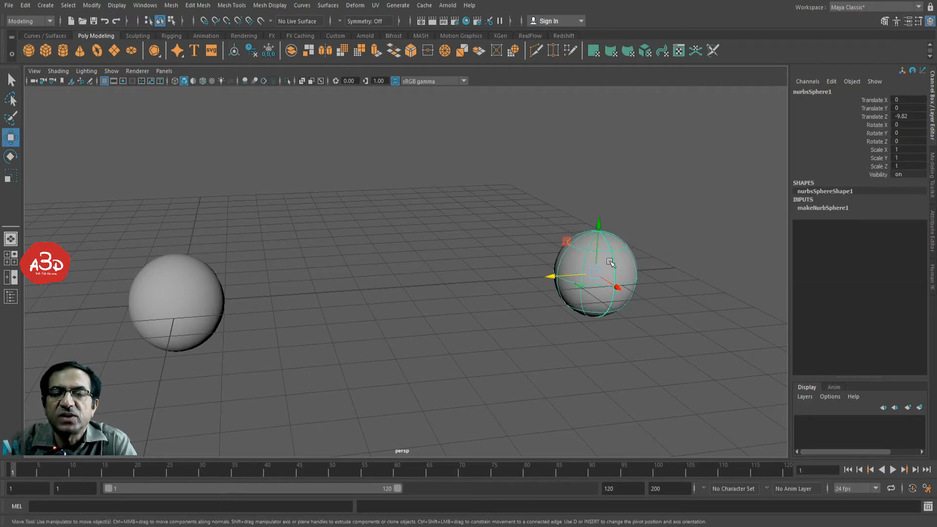
click(811, 209)
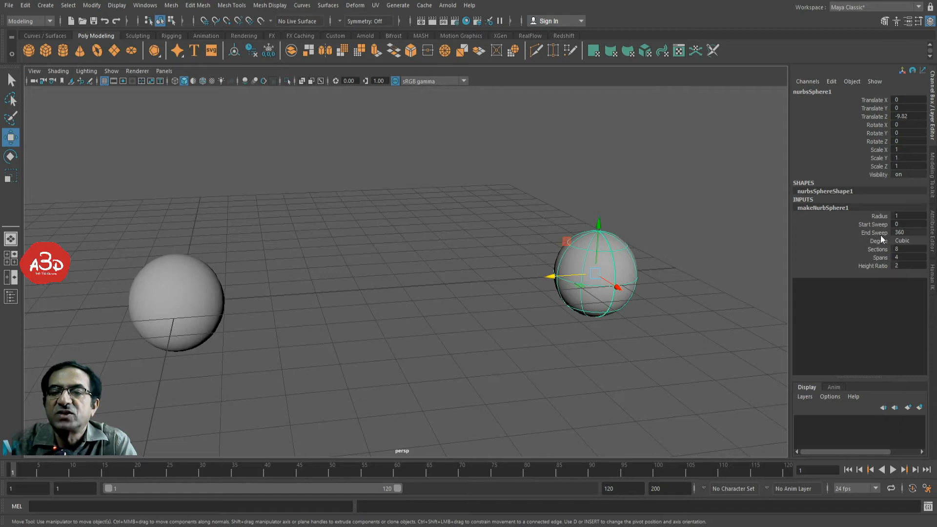
click(874, 226)
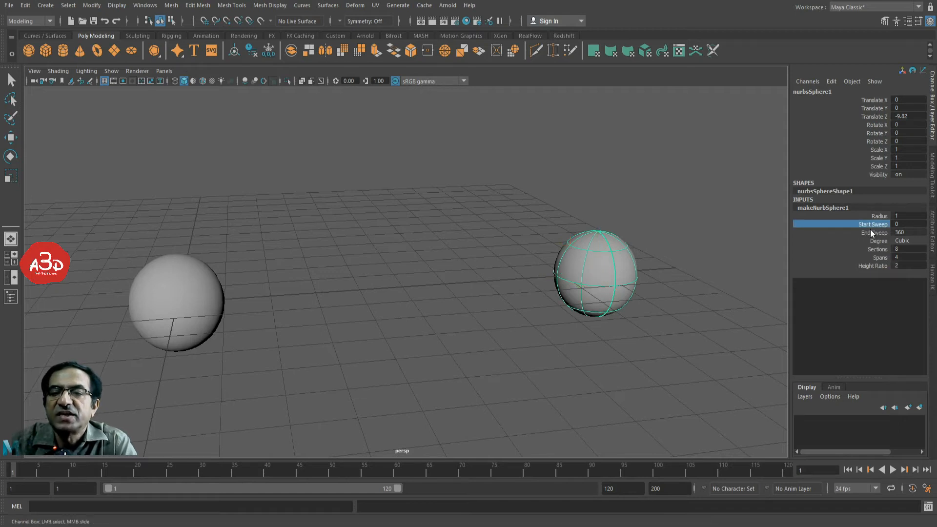
middle_drag(456, 368, 448, 398)
- Select the polygon sphere with the Move tool and frame it to examine its mesh, finishing with nothing selected
click(184, 309)
key(w)
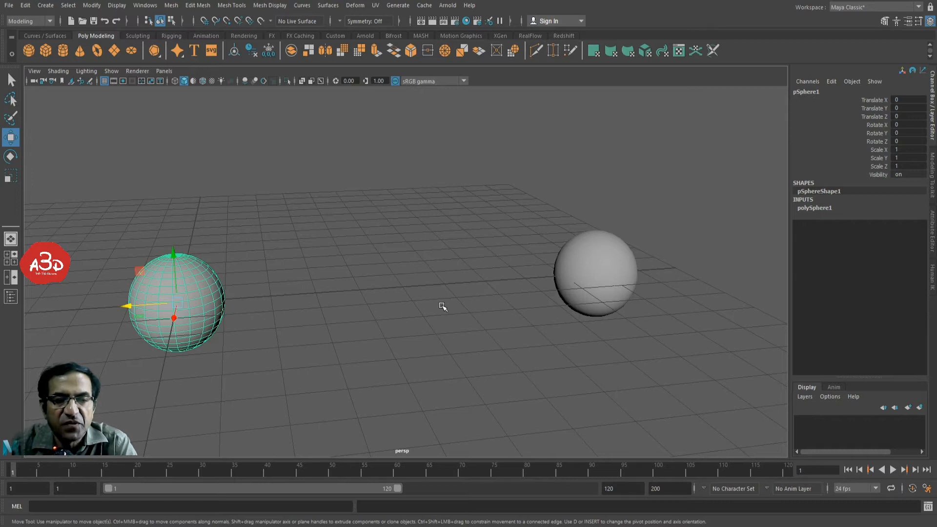
click(307, 244)
click(189, 284)
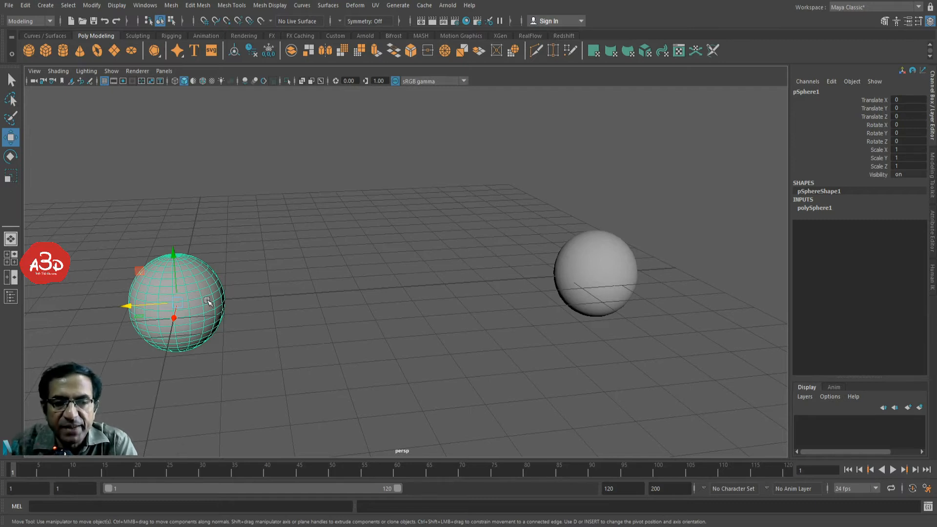
key(f)
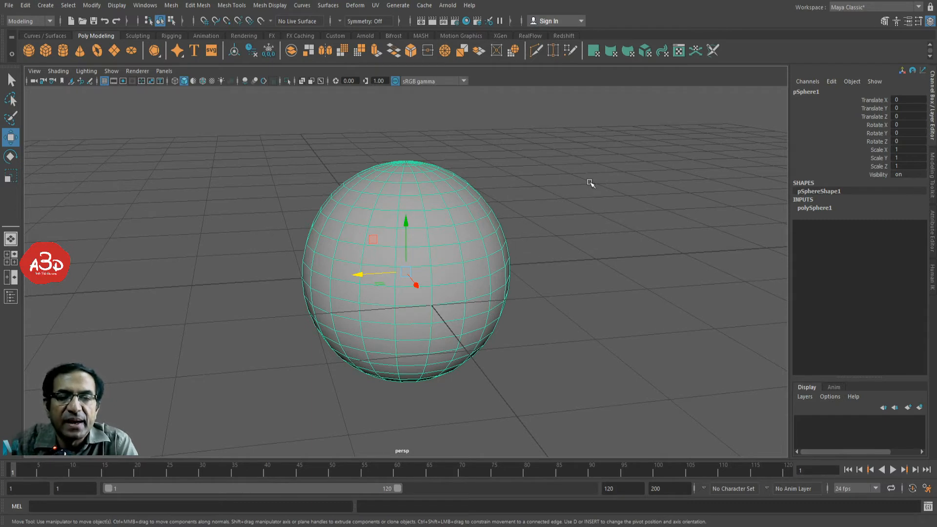
click(249, 166)
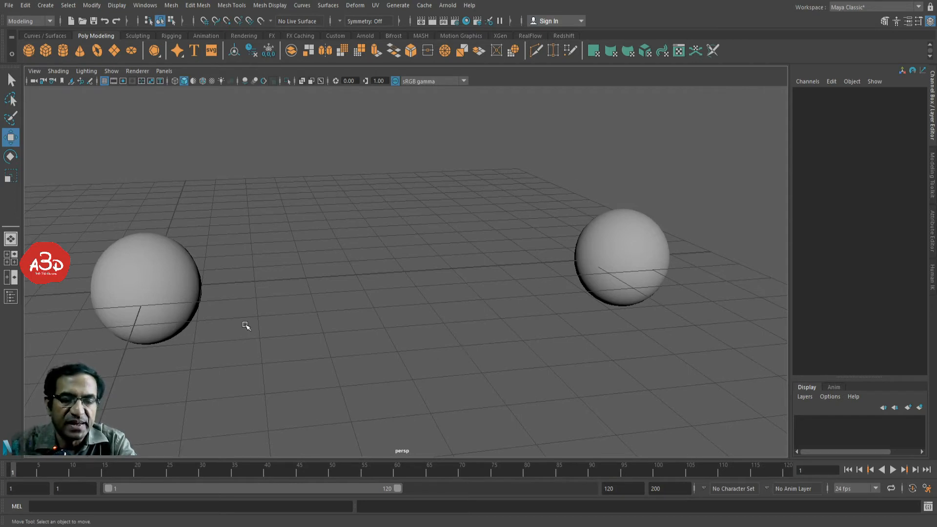
- Delete a single face from the front of the polygon sphere and return to object mode
click(147, 294)
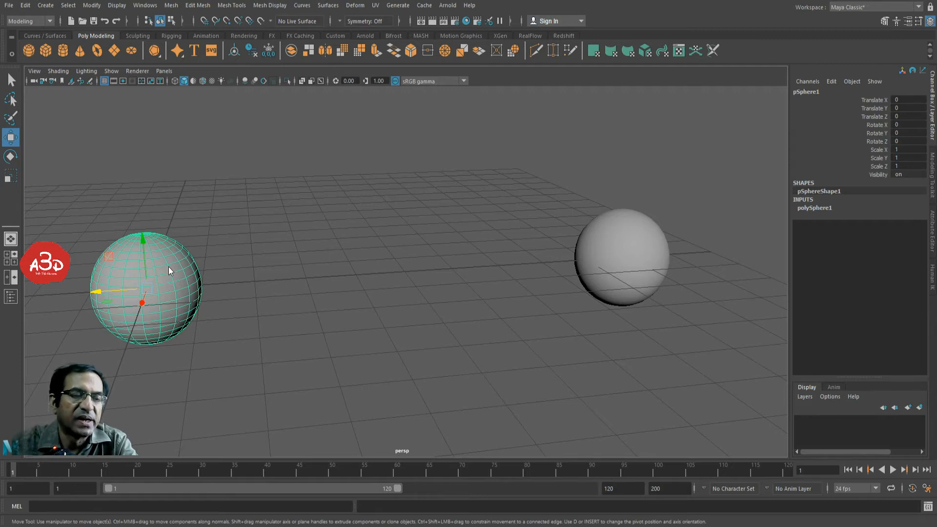
key(F11)
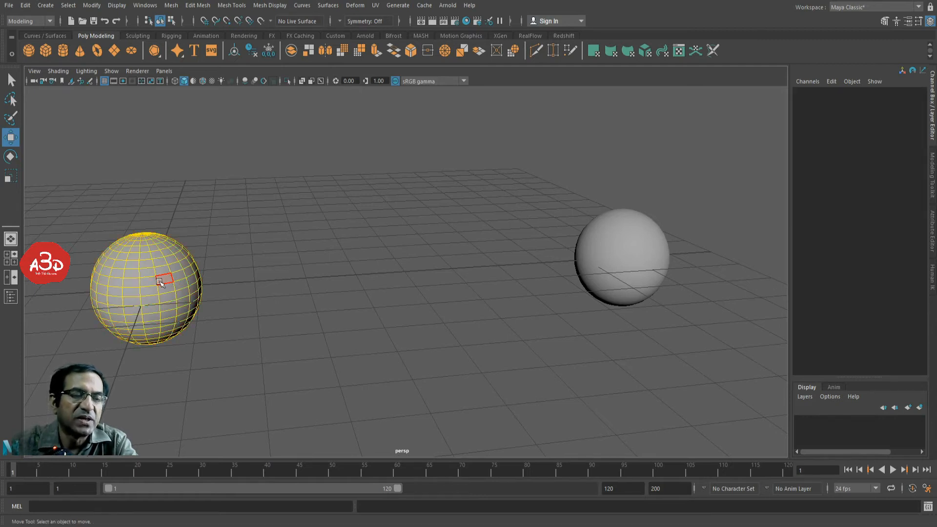
click(148, 296)
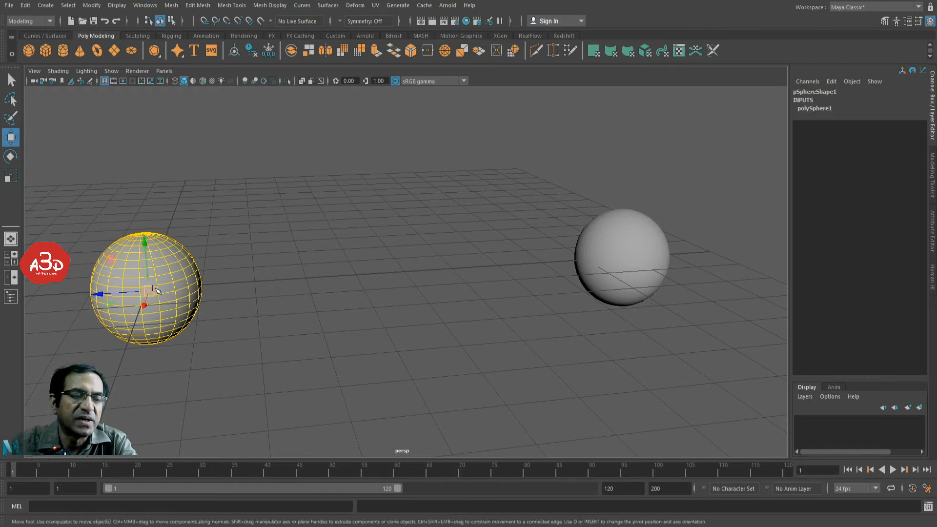
key(Delete)
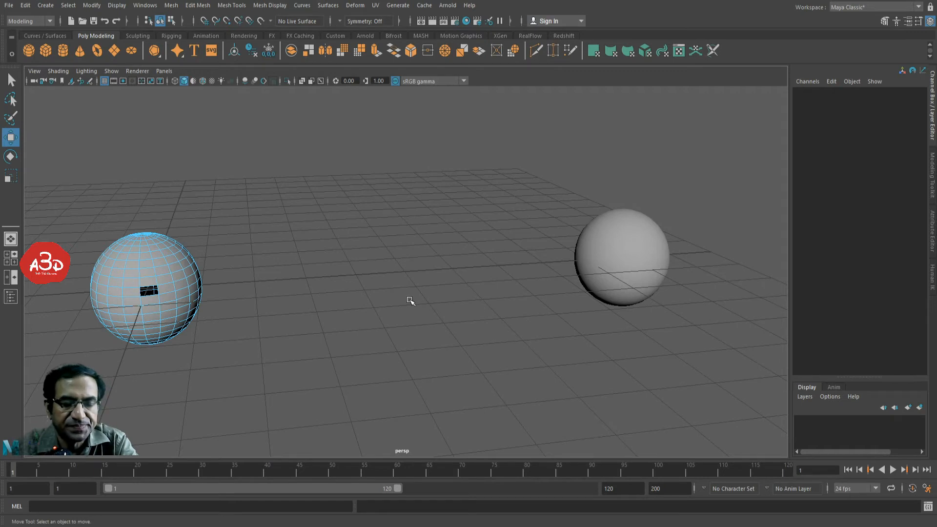
key(F8)
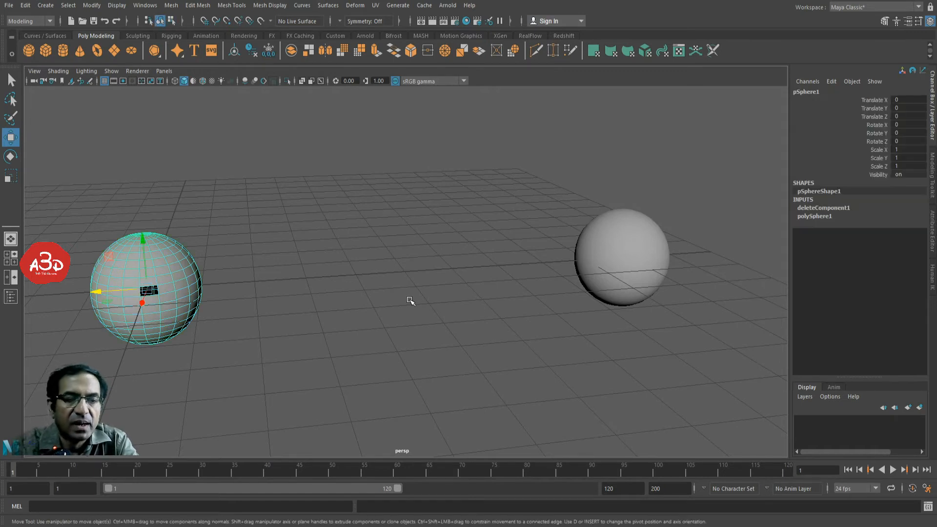
click(408, 288)
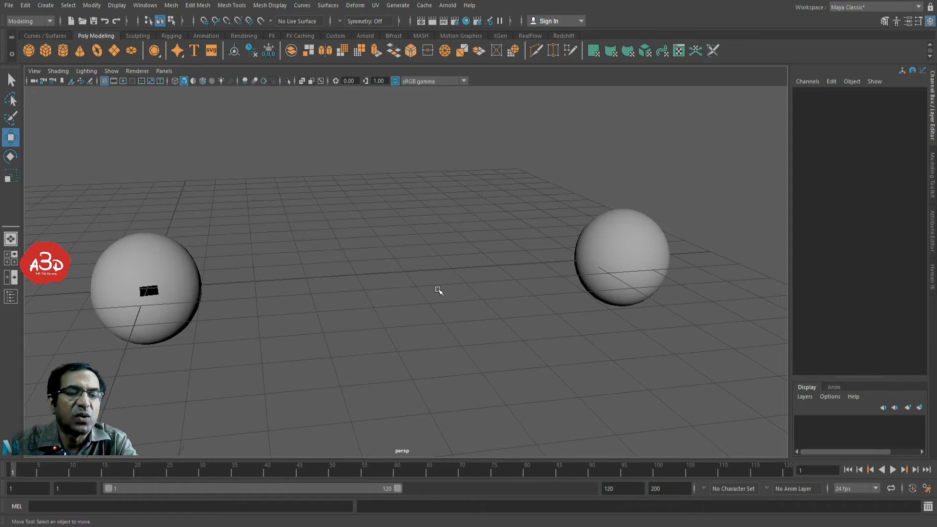
- Delete both the polygon sphere and the NURBS sphere from the scene
drag(98, 151, 684, 372)
click(224, 202)
drag(88, 138, 747, 375)
key(Delete)
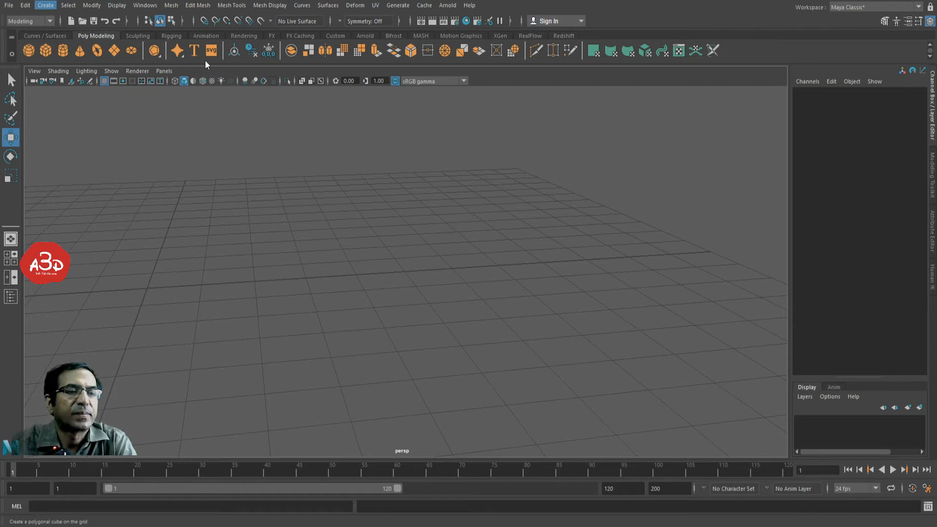
- Create a polygon cube, move it along Z to about -4.45 and expand its polyCube1 inputs
drag(107, 294, 332, 279)
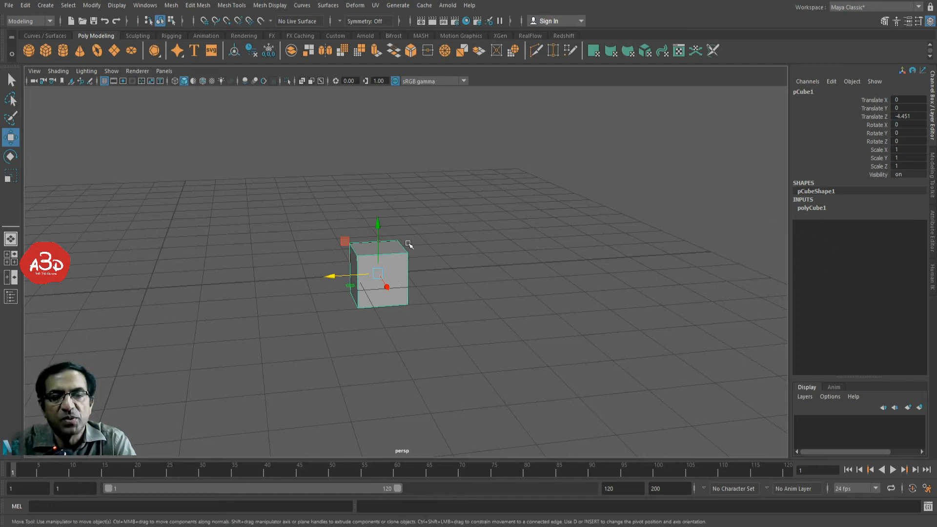
click(812, 208)
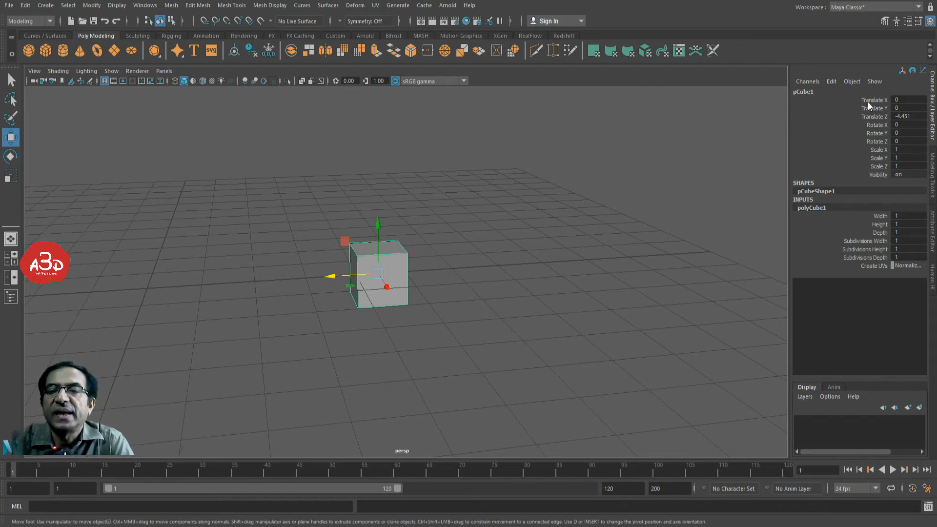
- Set the cube's Translate Z to 0
drag(873, 101, 874, 117)
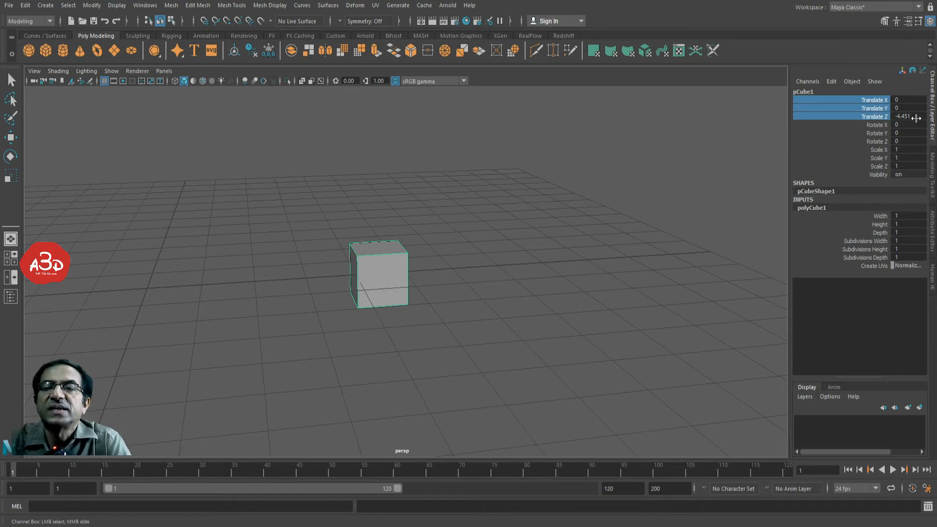
click(917, 116)
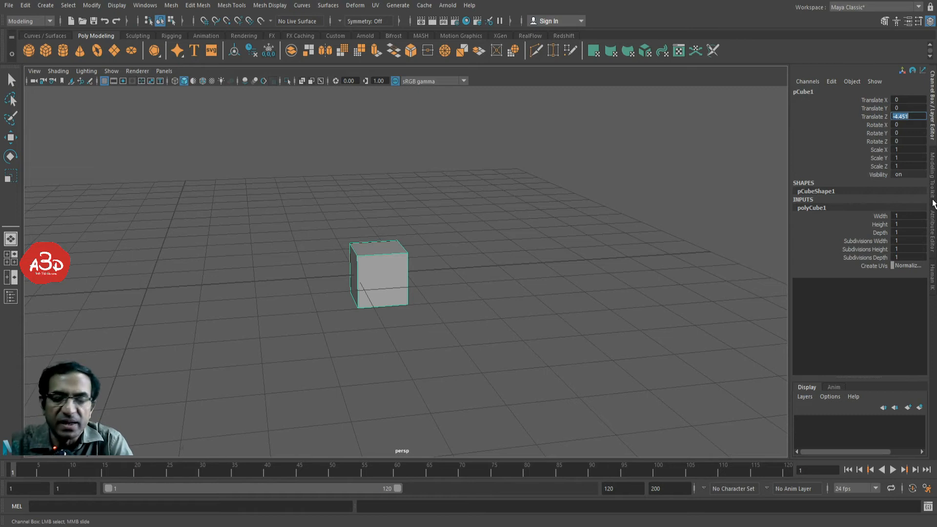
text(0)
key(Return)
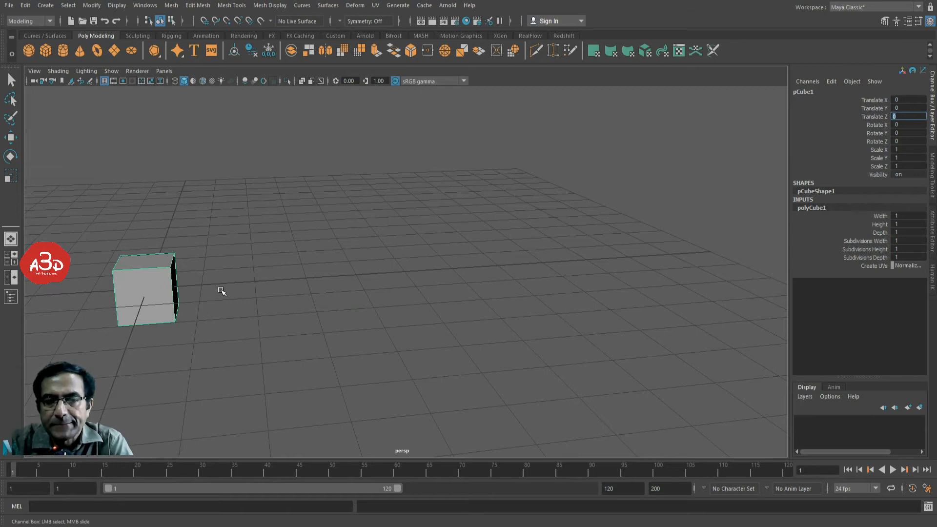
- Reselect the cube and set the width in its polyCube1 inputs to 2
click(200, 300)
key(w)
click(155, 299)
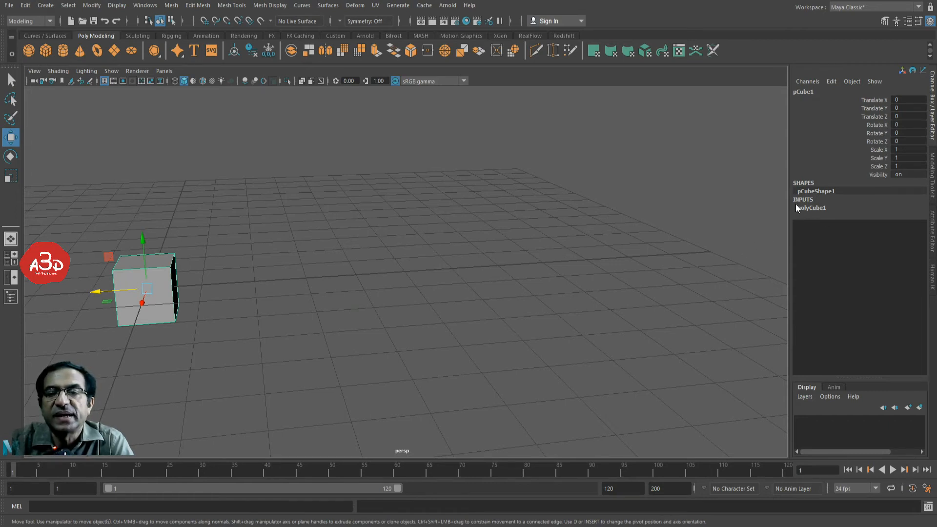
click(813, 209)
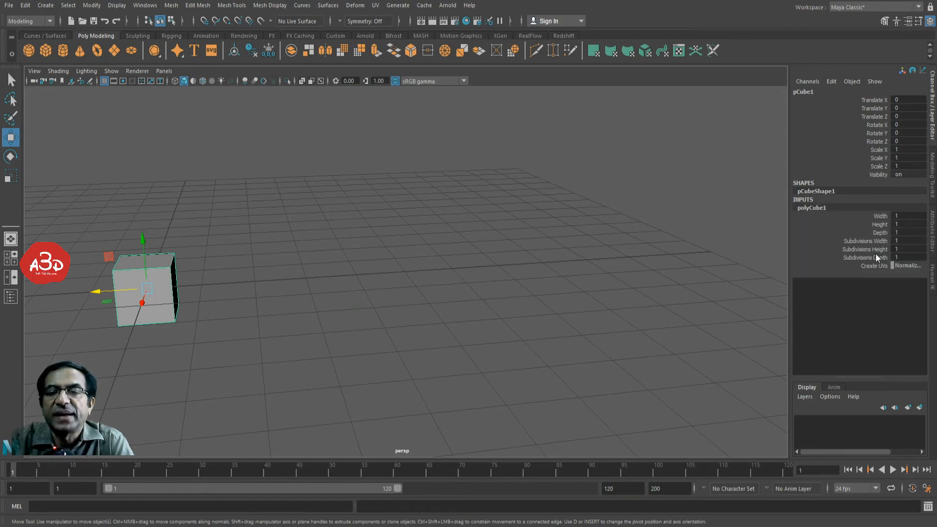
click(882, 216)
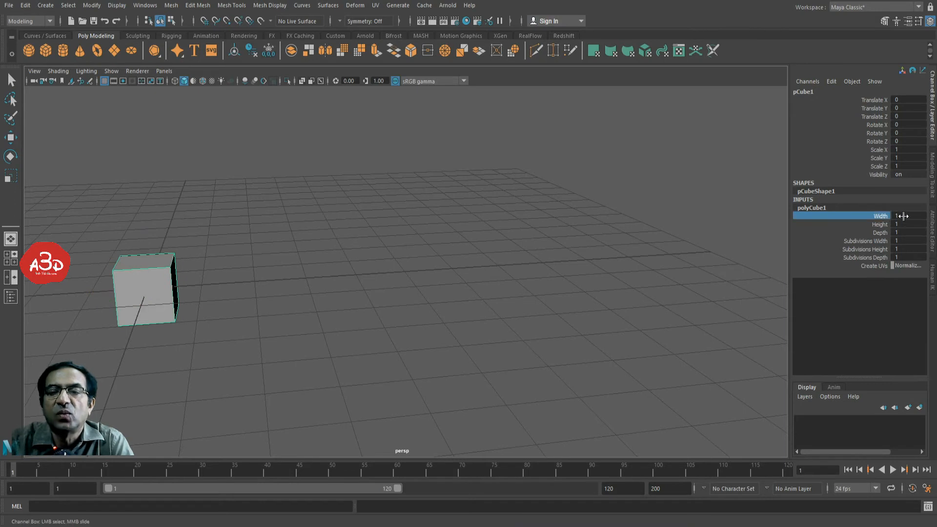
double_click(902, 216)
text(2)
key(Return)
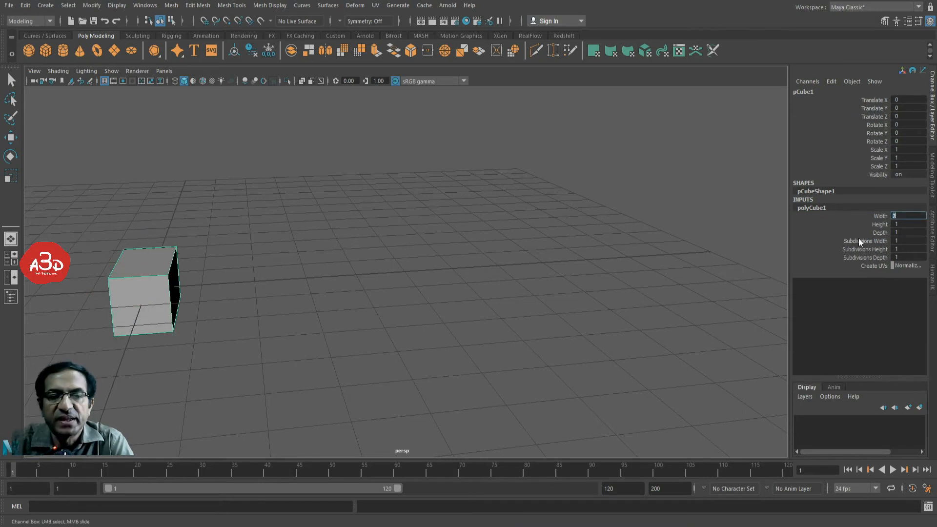
- Set the cube's height in its polyCube1 inputs to 5
click(883, 224)
double_click(902, 224)
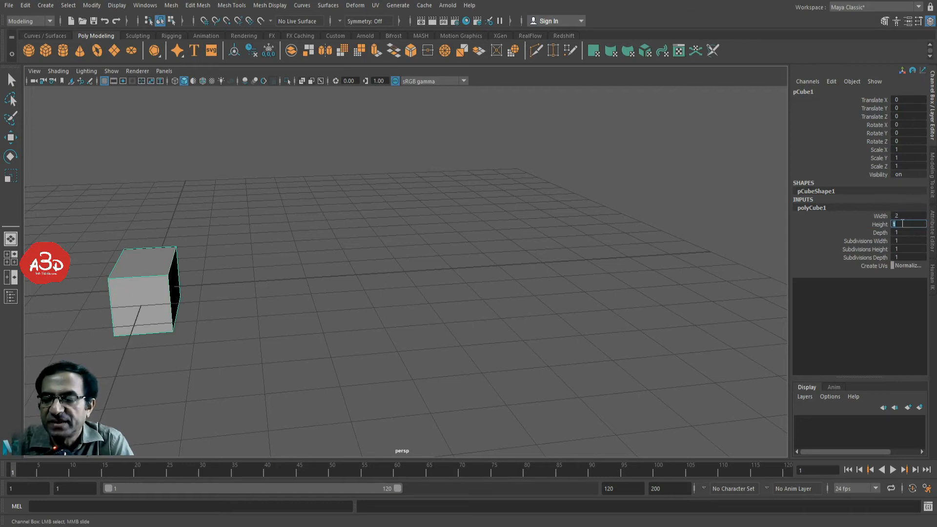
text(5)
key(Return)
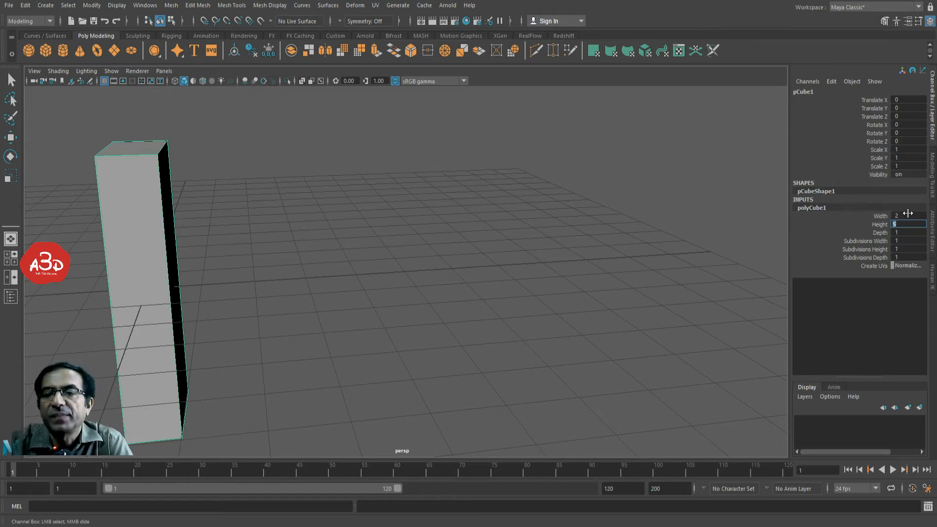
- Set both the cube's width and height to 1, and reselect the cube with the Move tool
drag(908, 215, 908, 222)
click(919, 224)
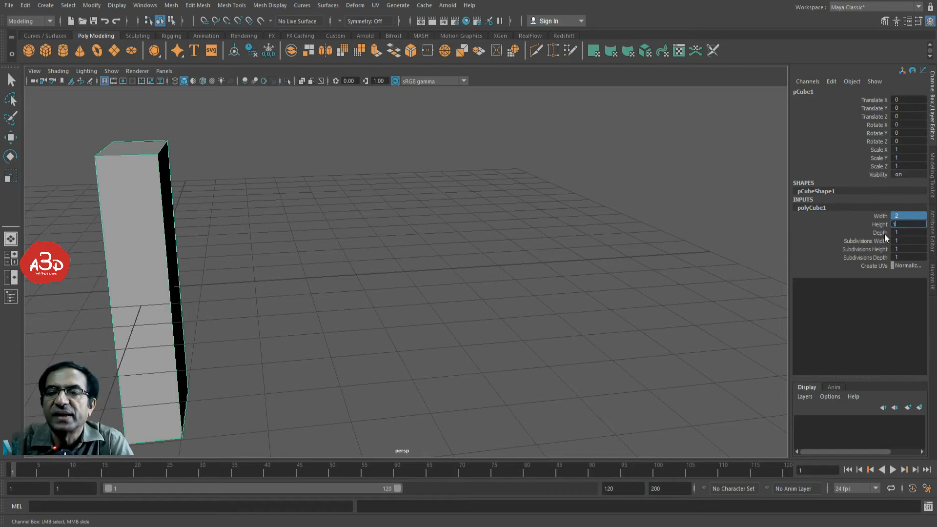
key(Return)
click(195, 305)
key(w)
click(140, 298)
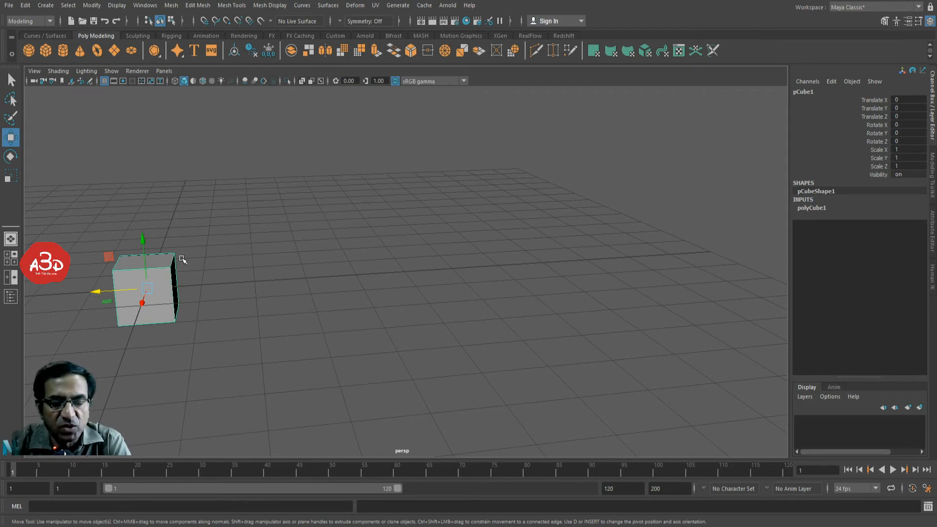
- Move the cube along X to about -0.056 and switch to the Scale tool
key(r)
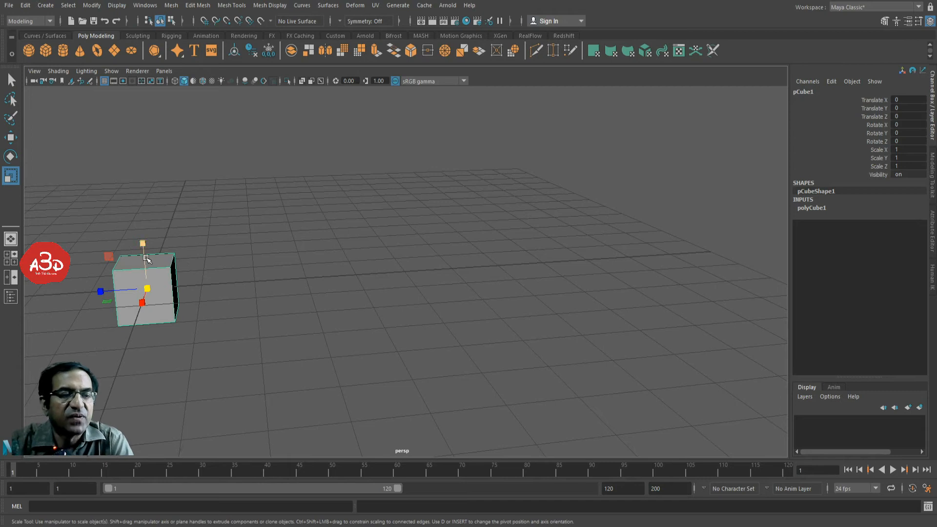
key(f)
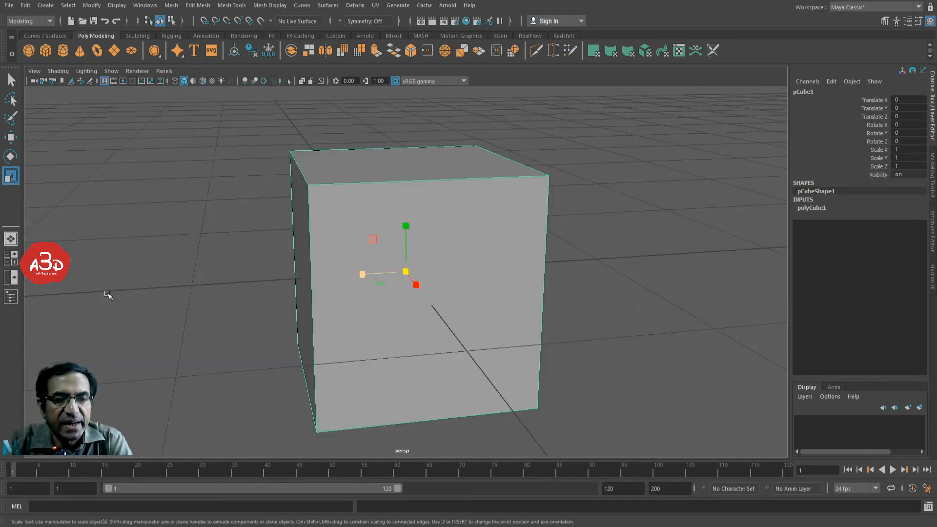
scroll(365, 289, down, 5)
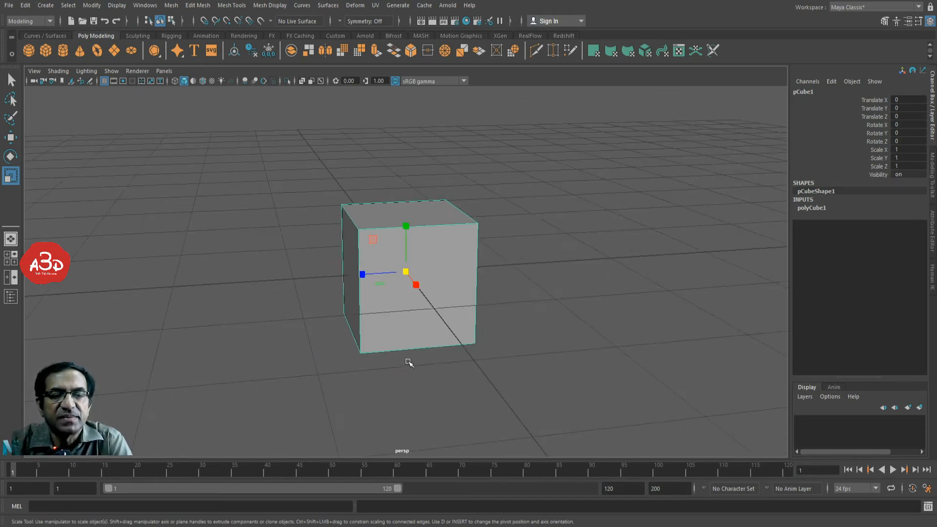
scroll(413, 369, up, 2)
scroll(424, 322, down, 2)
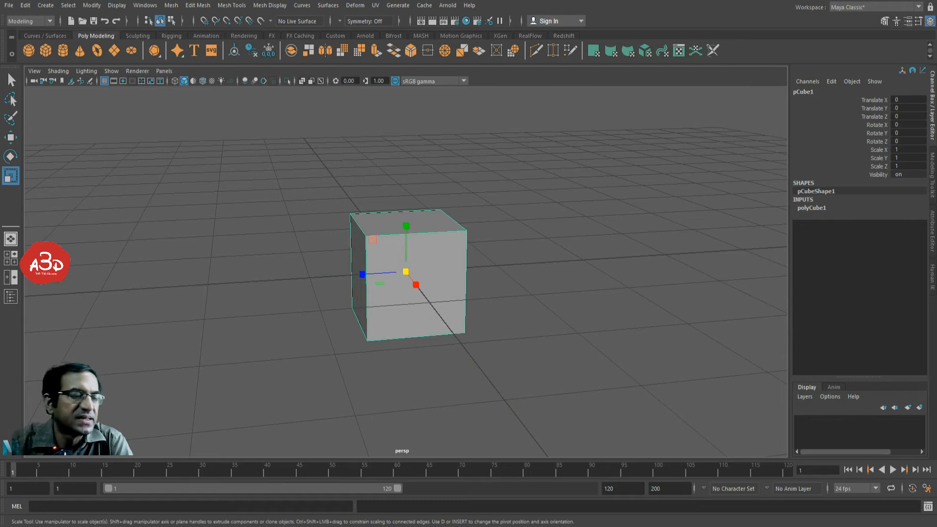
alt+drag(460, 330, 424, 369)
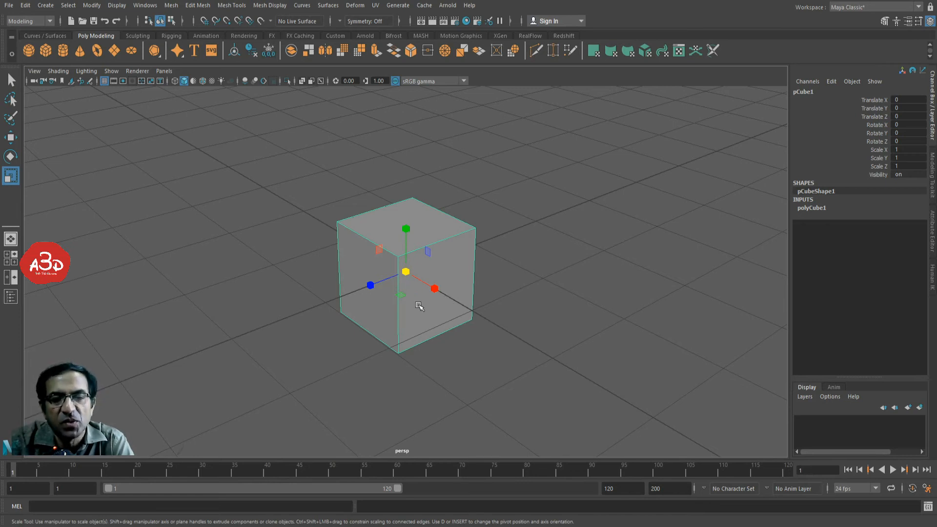
key(w)
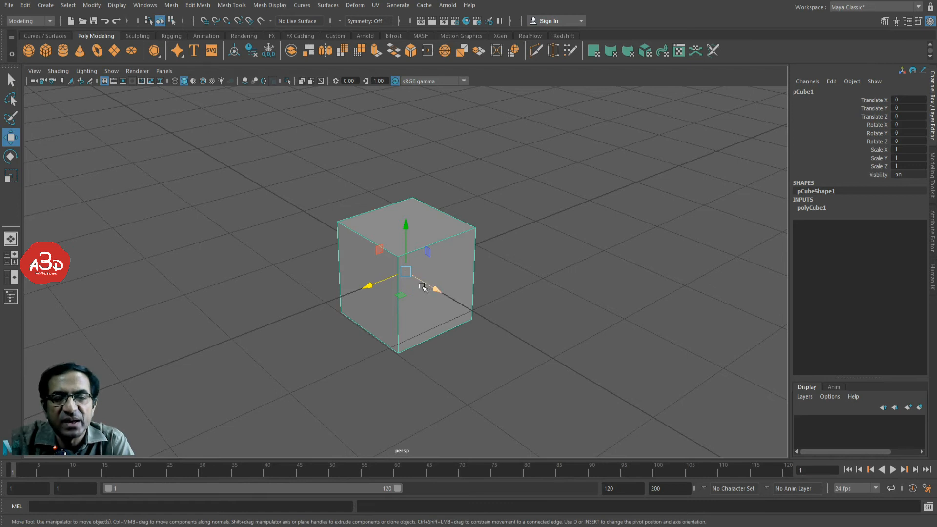
drag(425, 285, 407, 311)
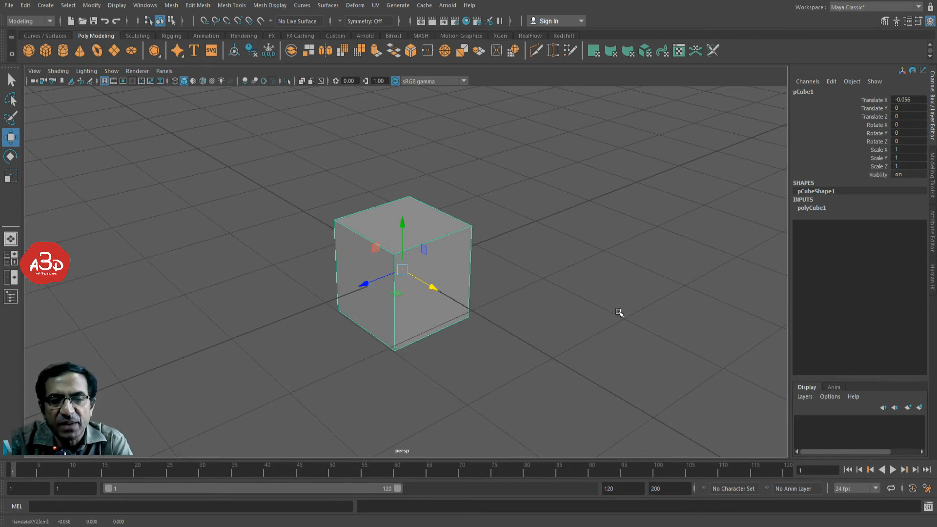
key(r)
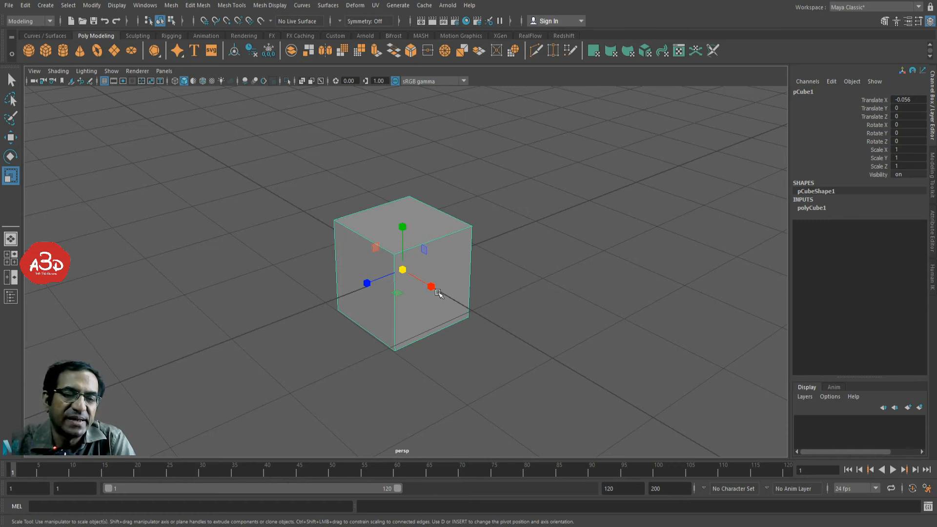
- Stretch the cube along X to a scale of about 3.9, reset Scale X to 1, and reselect the cube
drag(430, 286, 548, 352)
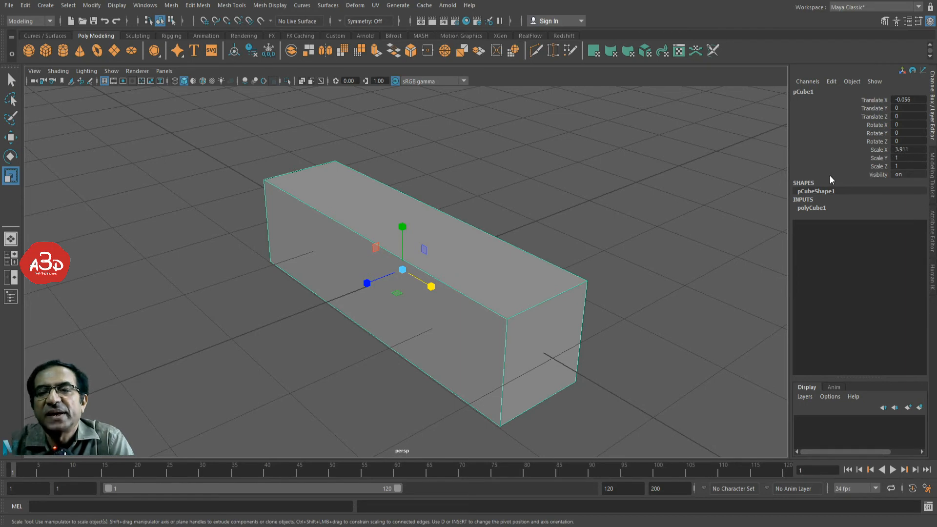
double_click(906, 150)
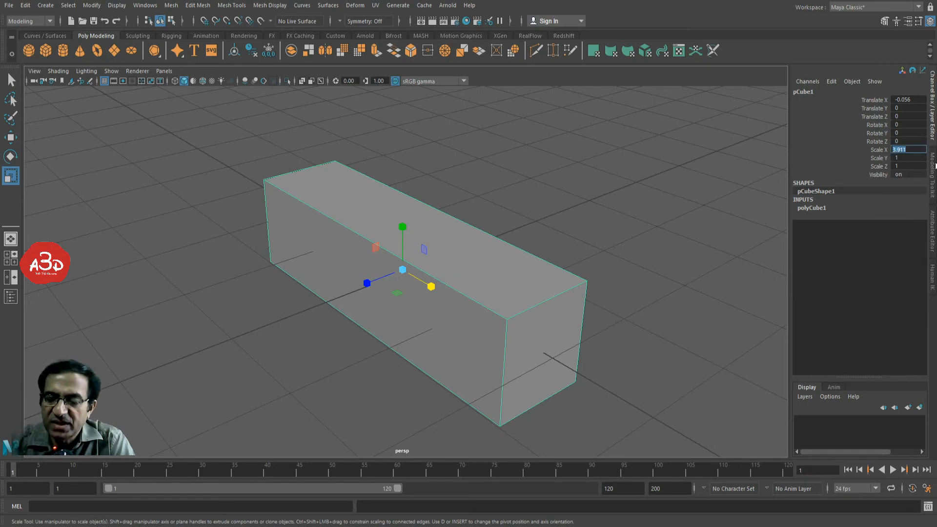
key(Return)
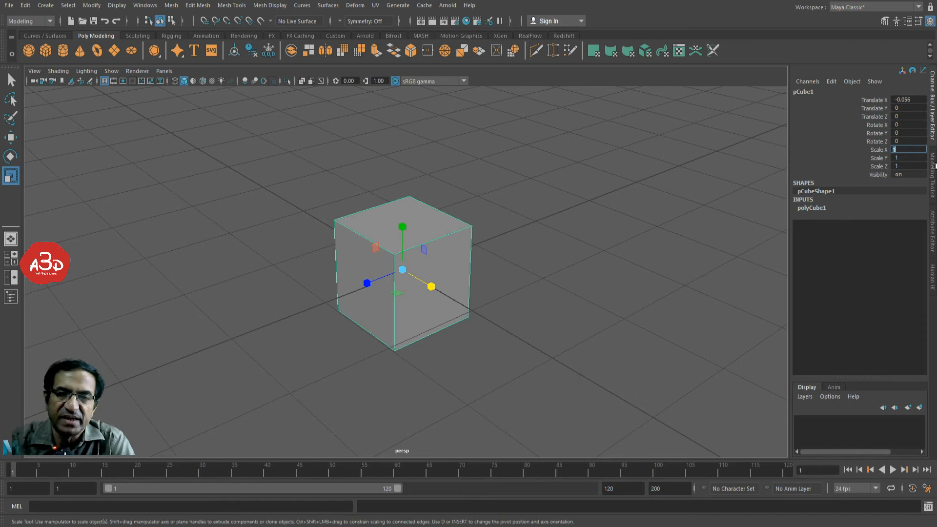
click(501, 213)
click(446, 257)
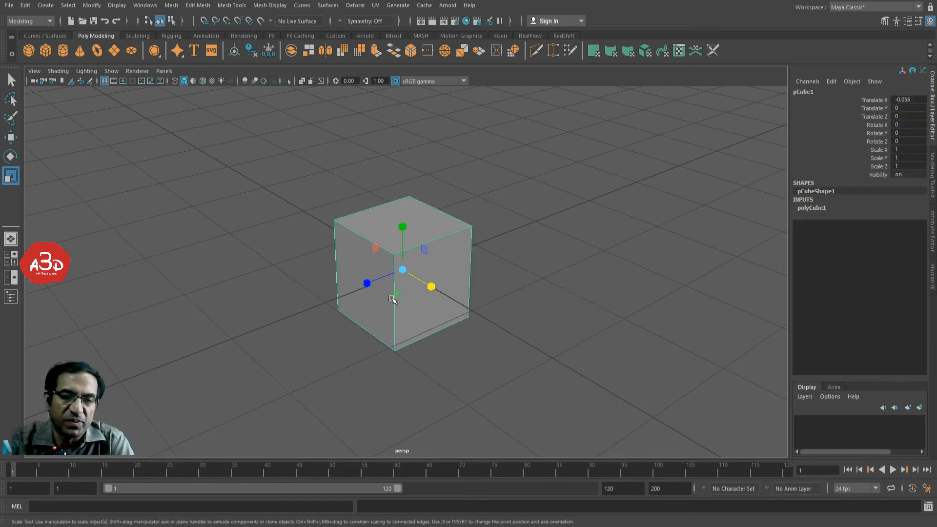
- Stretch the cube along Z to a scale of about 4.94 and along Y to about 3.07
drag(367, 283, 196, 334)
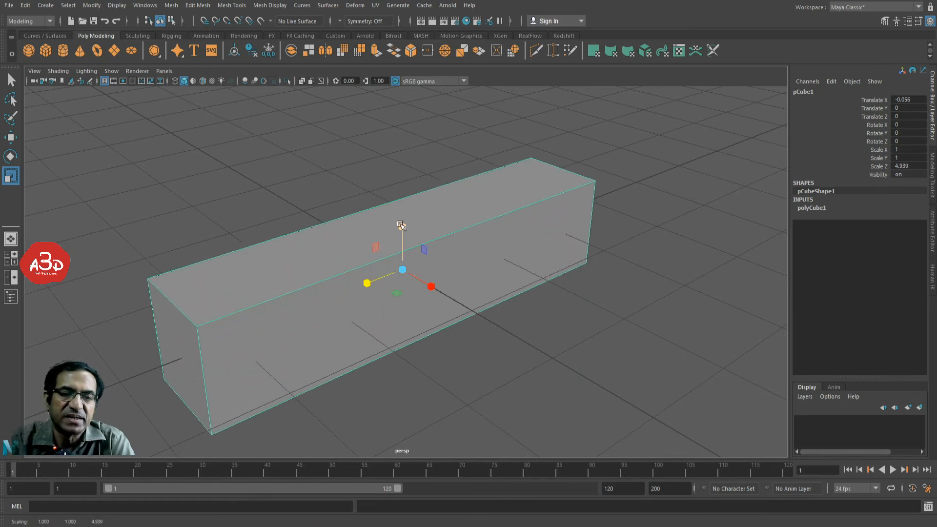
click(406, 153)
click(406, 268)
drag(403, 225, 410, 127)
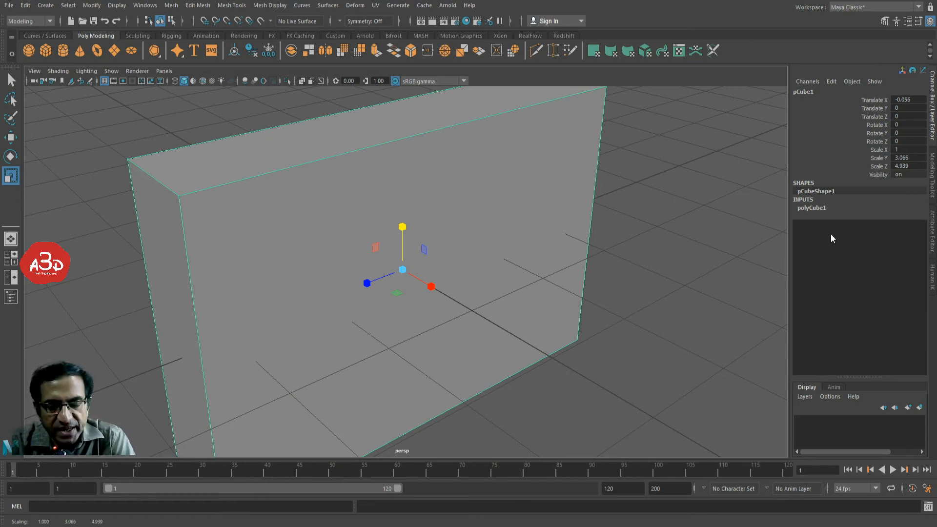
- Undo the cube's Y and Z scaling and deselect it
key(ctrl+z)
key(ctrl+z)
key(ctrl+z)
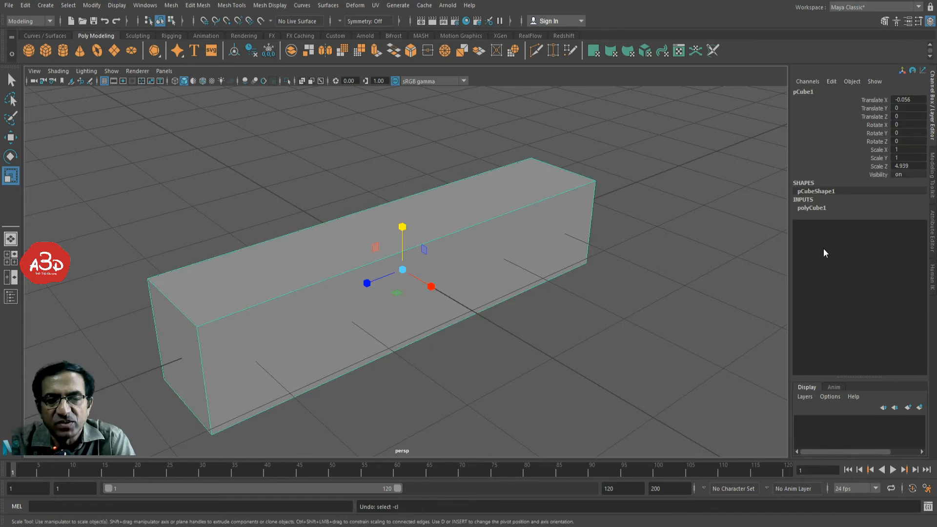
key(ctrl+z)
click(635, 239)
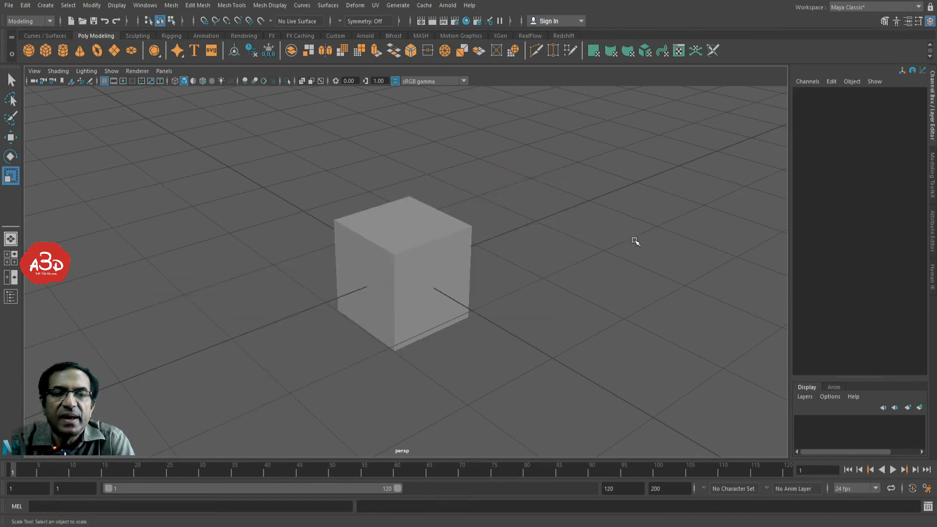
- Scale the selected cube uniformly to about 2.72, and set Scale X, Y and Z together to 1
click(429, 288)
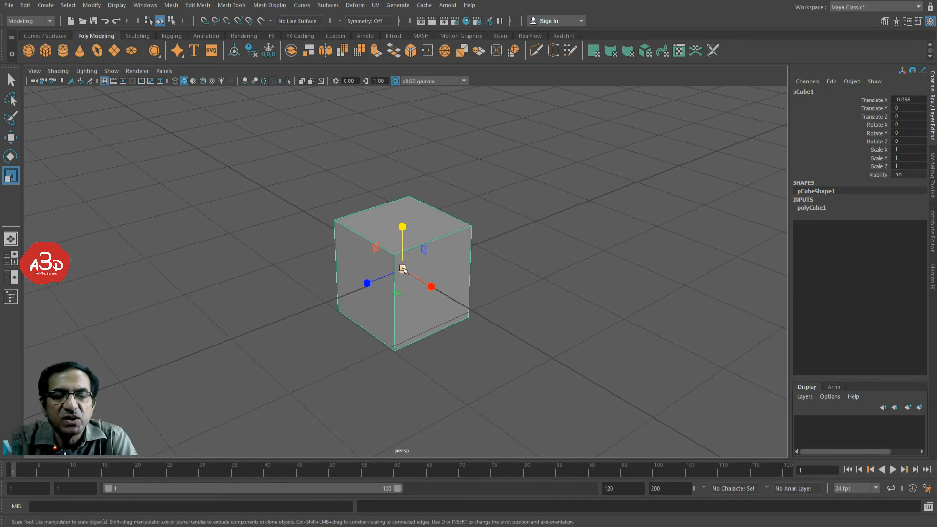
drag(402, 269, 545, 157)
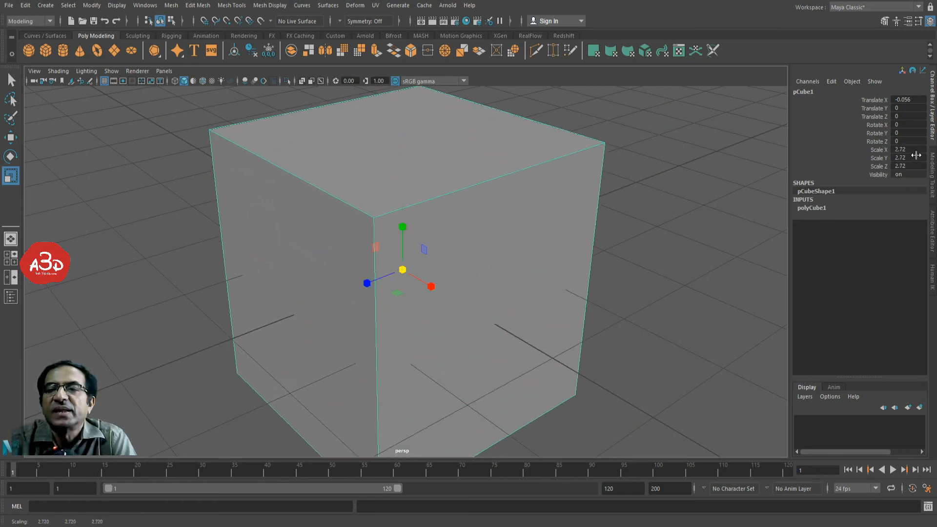
drag(876, 150, 877, 167)
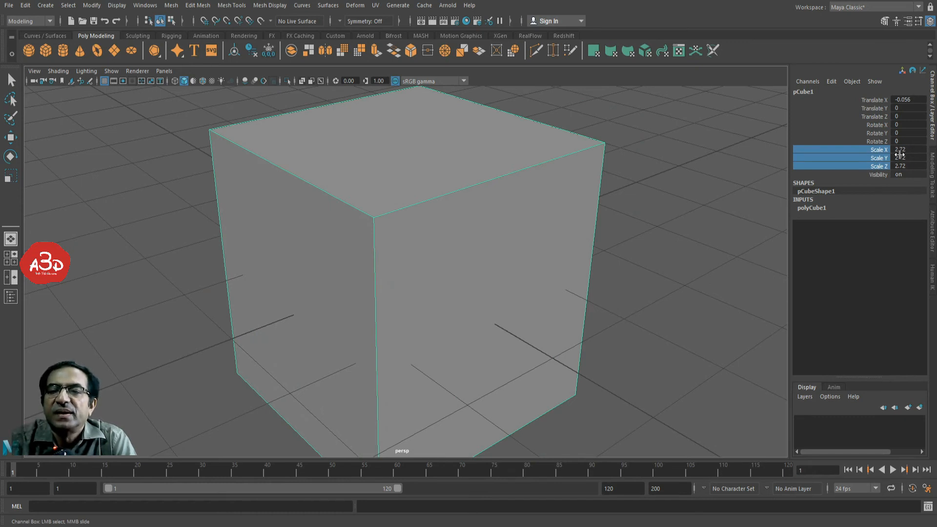
drag(916, 146, 912, 166)
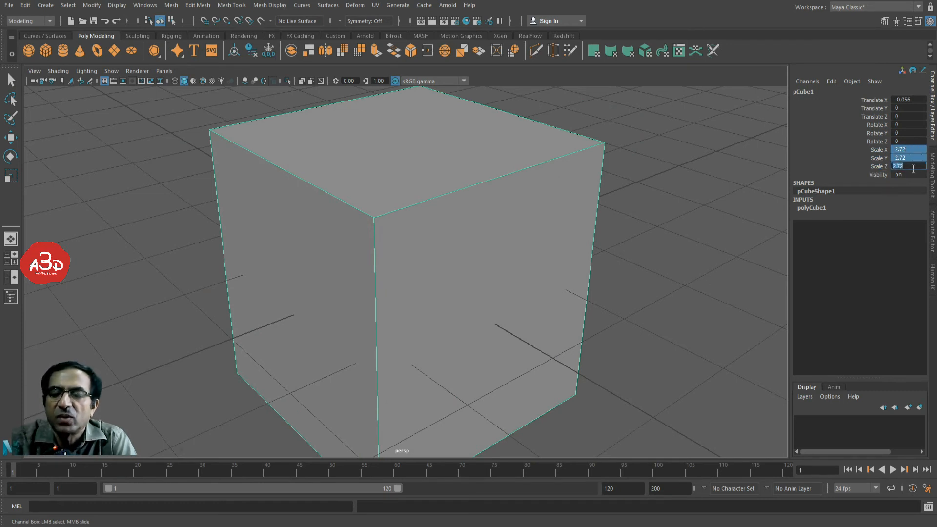
text(1)
key(Return)
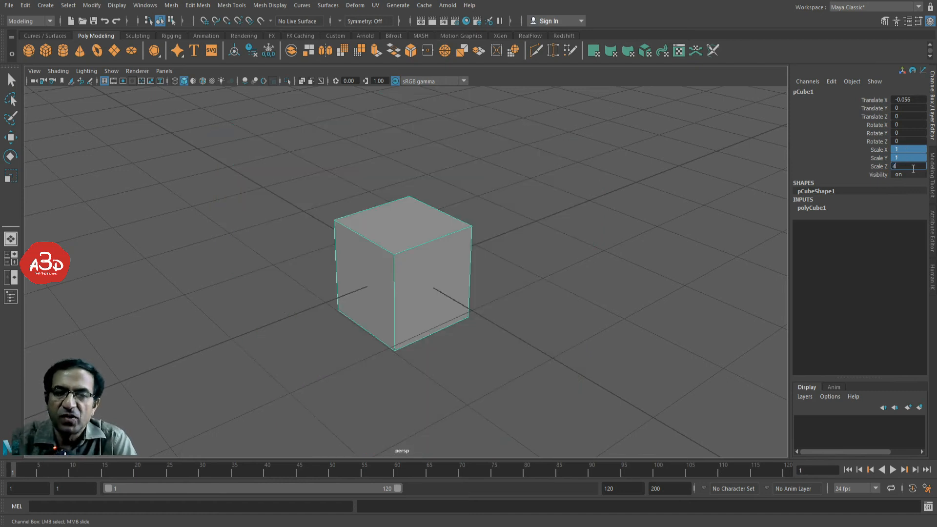
- Set the cube's three scale values together to 4, to 2, and back to 1
text(4)
key(Return)
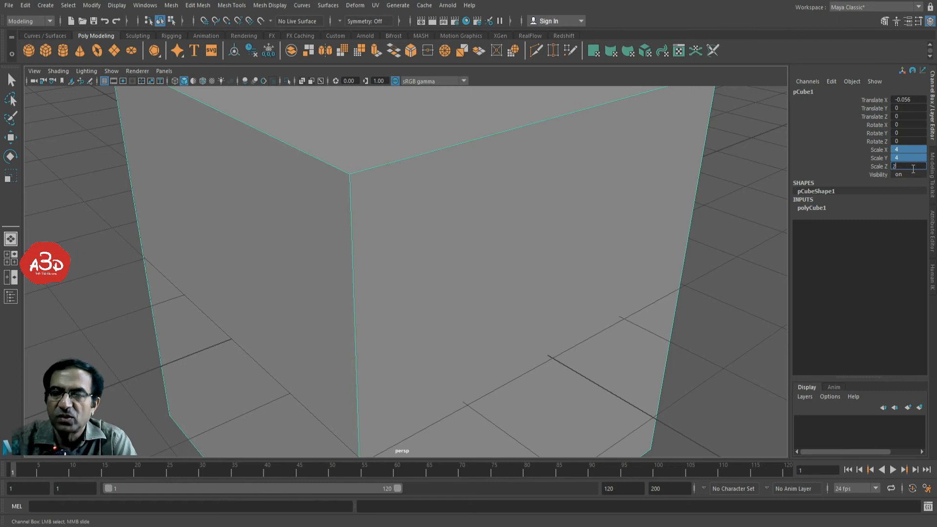
text(2)
key(Return)
text(1)
key(Return)
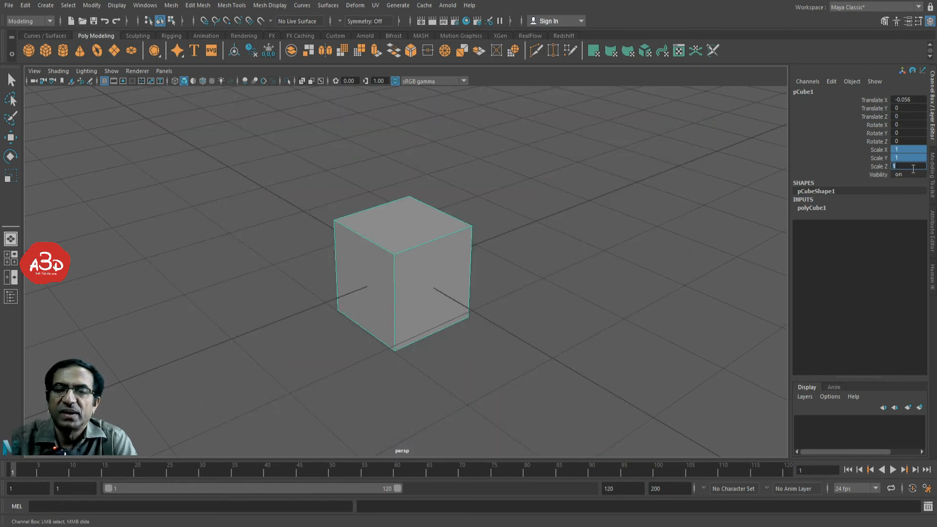
- Reselect the cube with the Scale tool and stretch it along Z to a scale of about 3.5
click(534, 289)
key(r)
click(393, 268)
drag(381, 289, 264, 319)
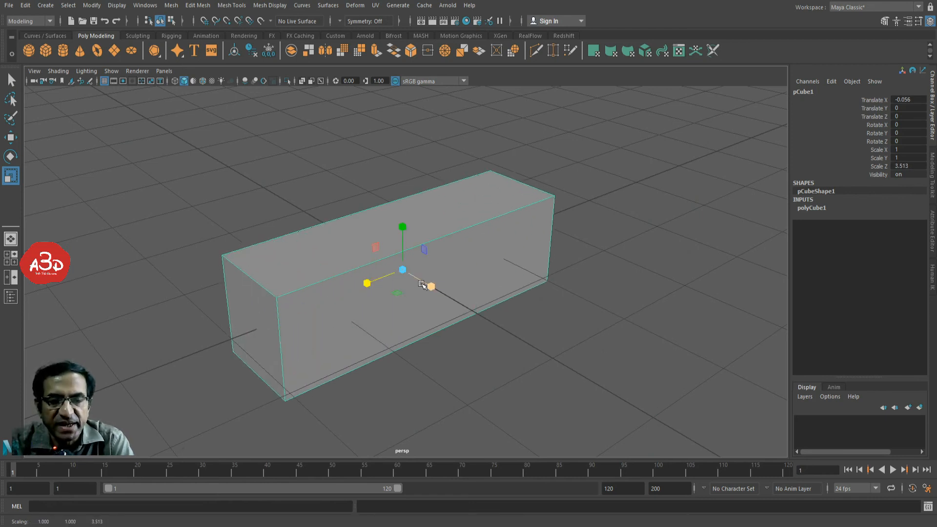
- Rotate the stretched cube about X with the Rotate tool, to about 11.6° and on to about -91.8°
key(e)
drag(380, 247, 562, 313)
click(565, 315)
click(474, 272)
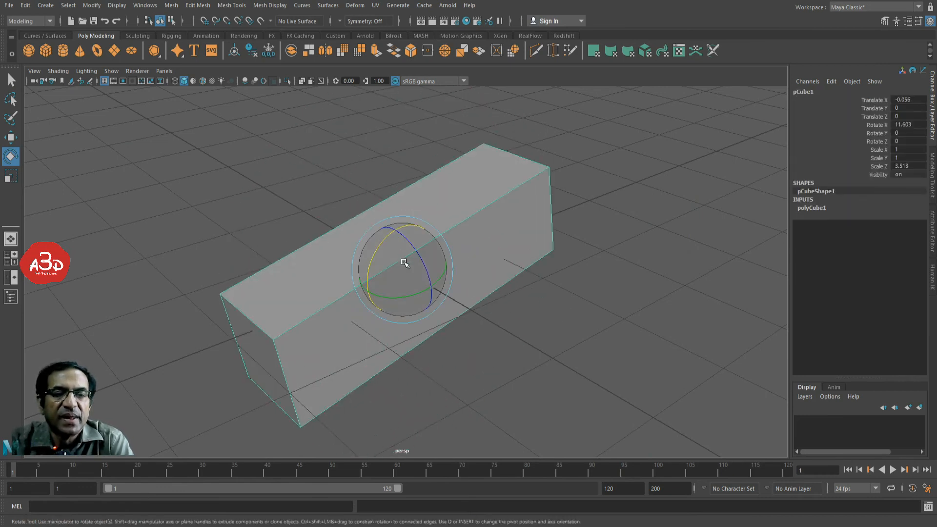
drag(376, 247, 473, 203)
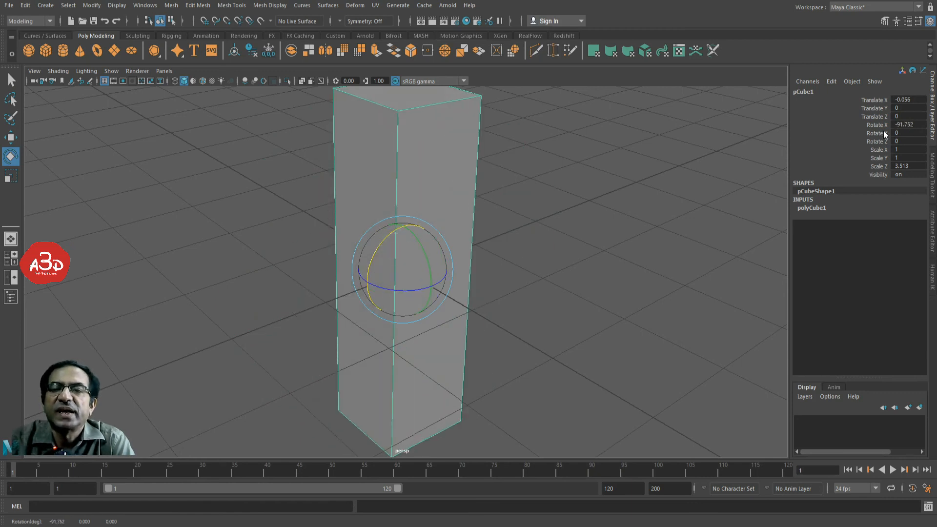
- Set the cube's Rotate X to 0, to 90, and back to 0
double_click(920, 126)
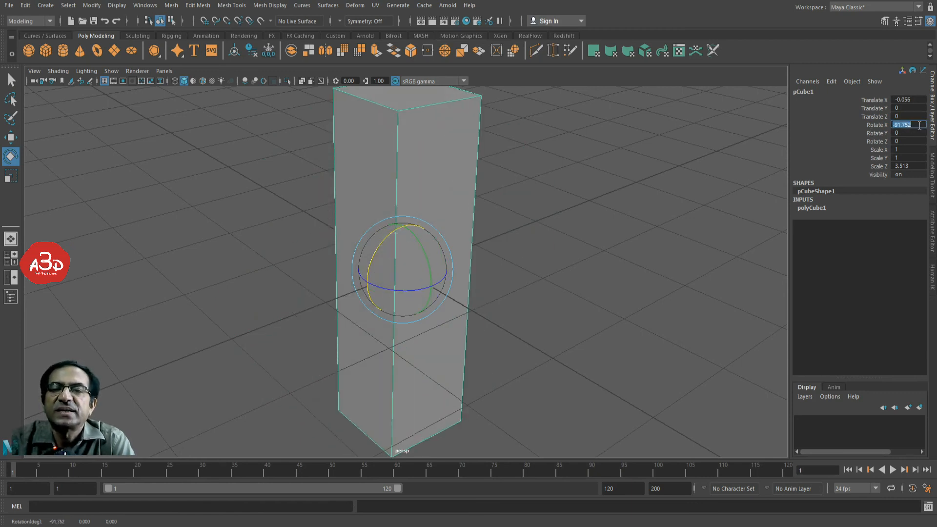
key(Return)
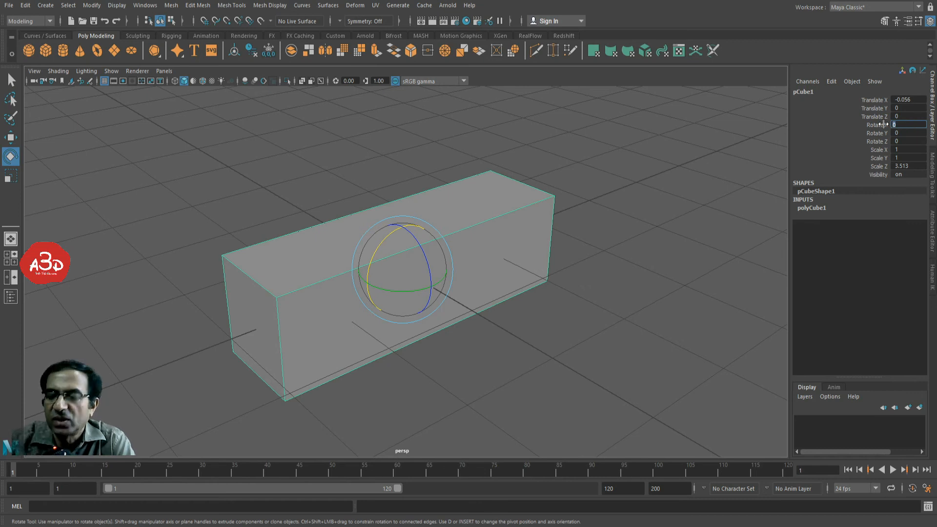
text(0)
key(Return)
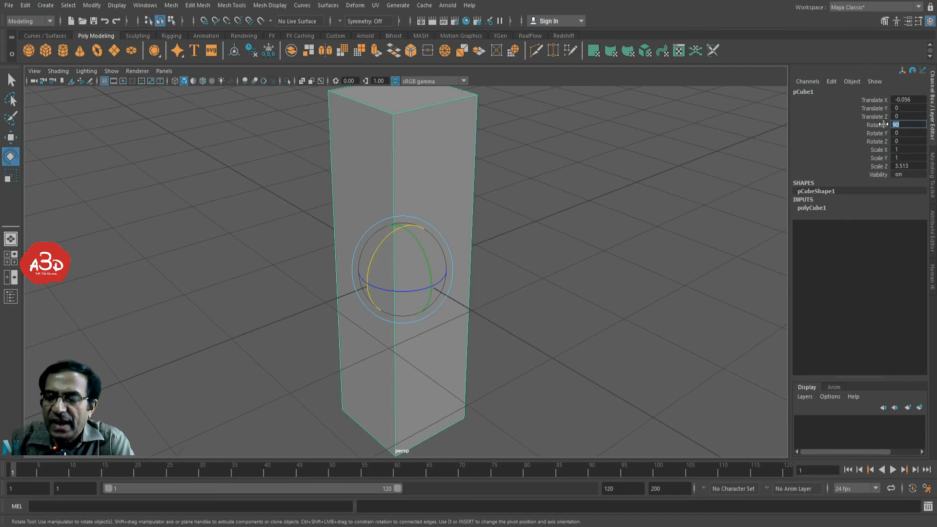
text(0)
key(Return)
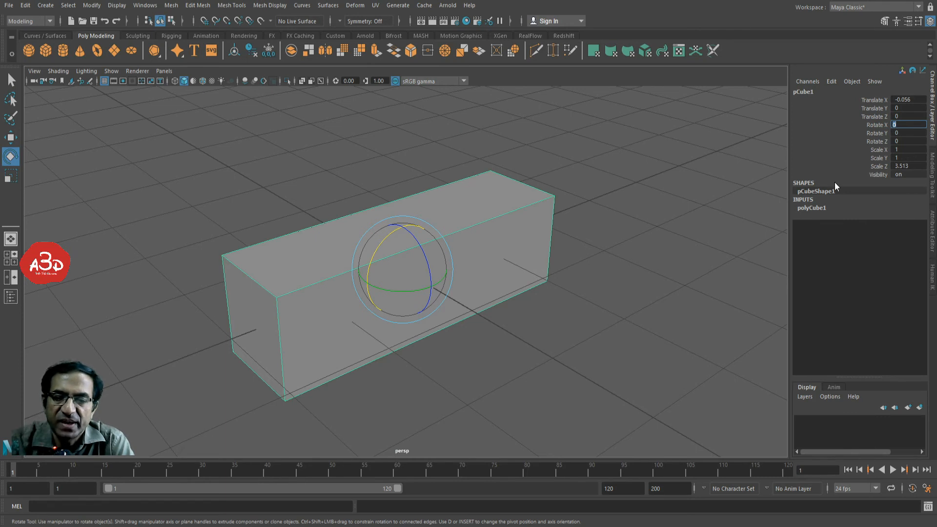
- Reselect the cube and show the Move, Rotate and Scale manipulators on it in turn
click(627, 270)
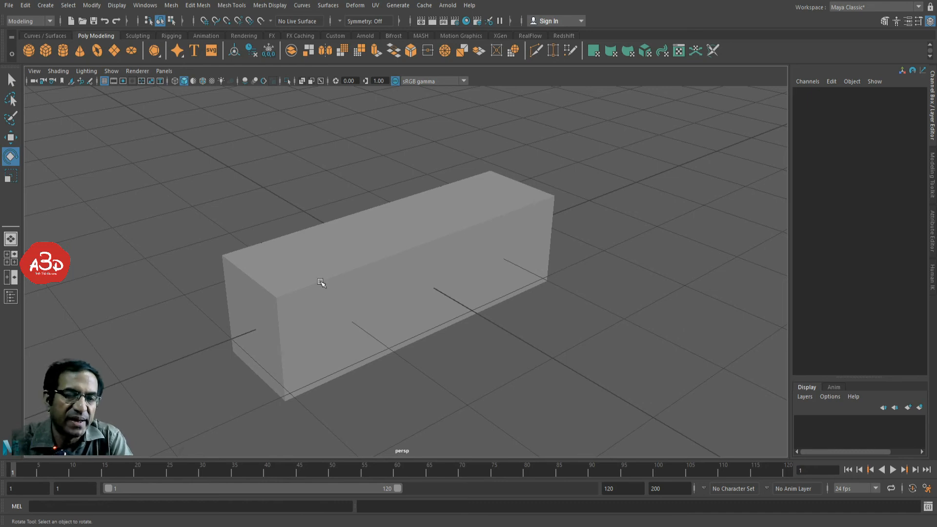
click(429, 275)
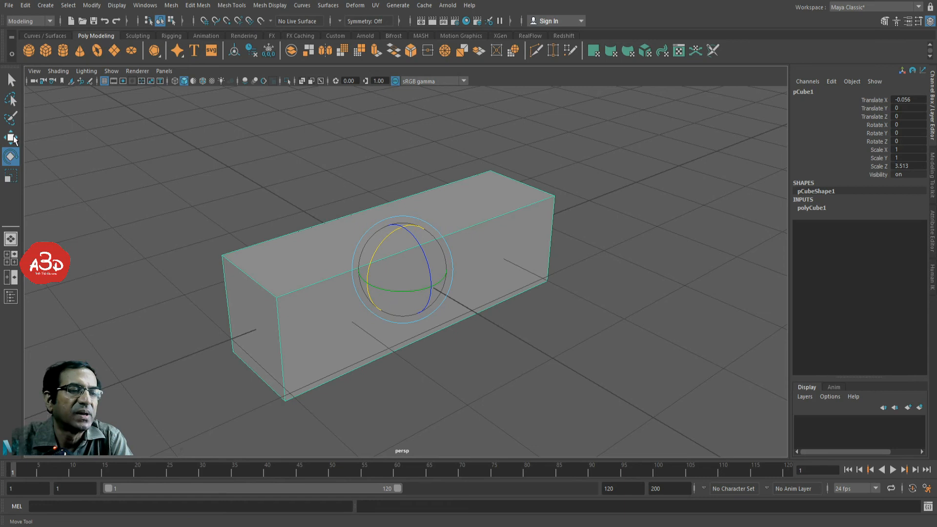
click(11, 139)
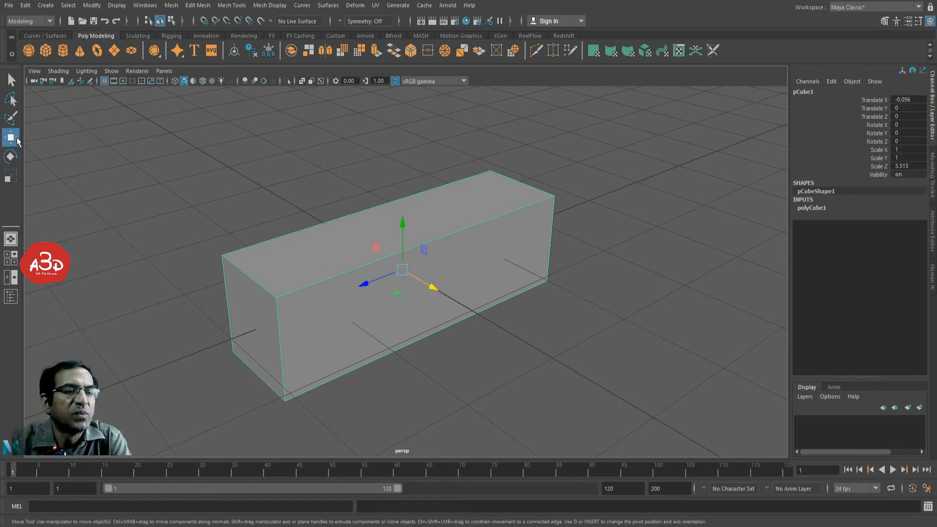
click(12, 157)
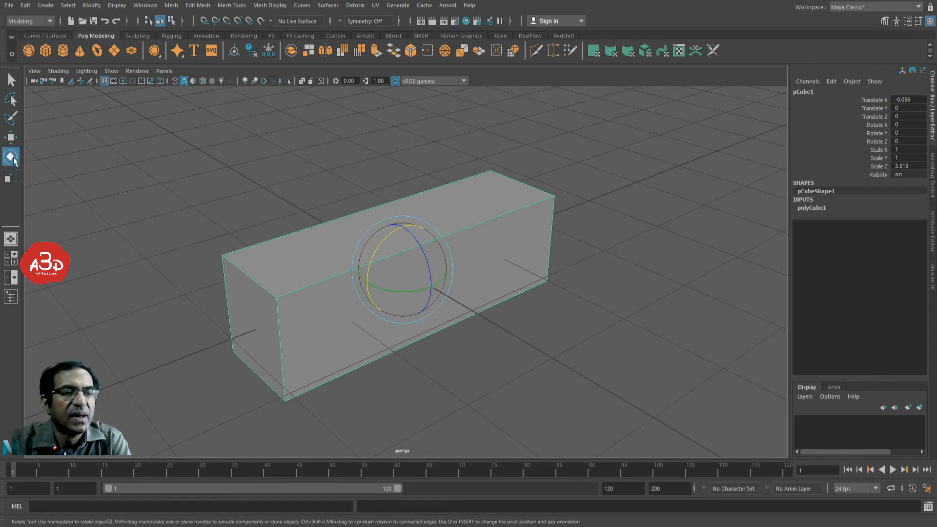
click(11, 177)
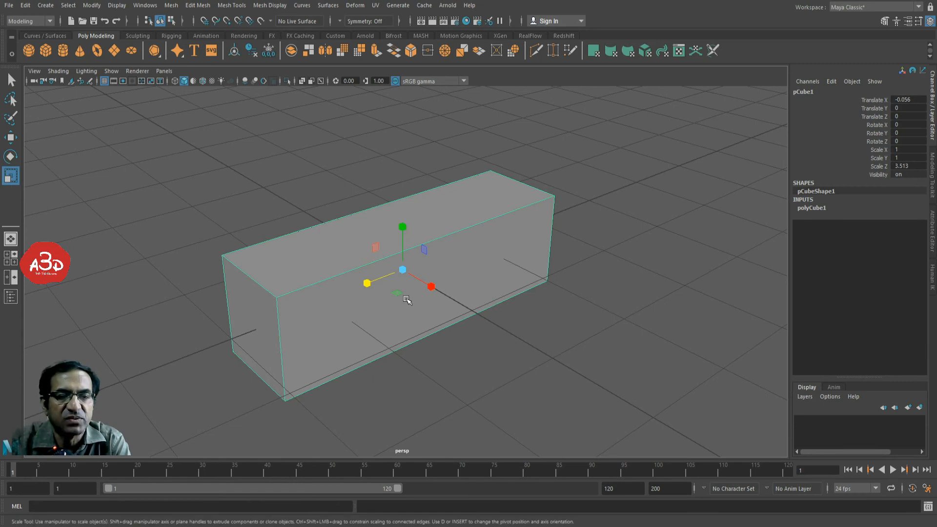
- Reselect the cube, raise Subdivisions Width in its polyCube1 inputs to 5, and lower it back to 1
click(567, 278)
click(430, 247)
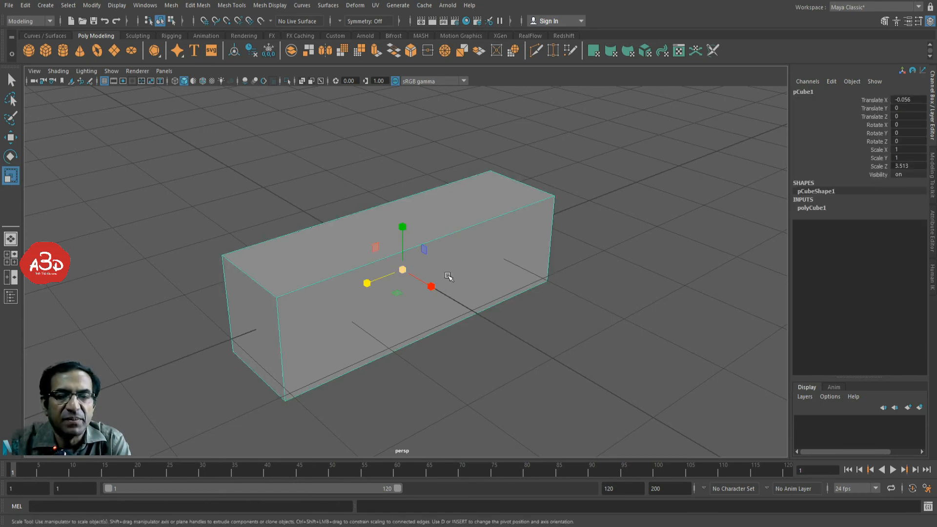
click(820, 209)
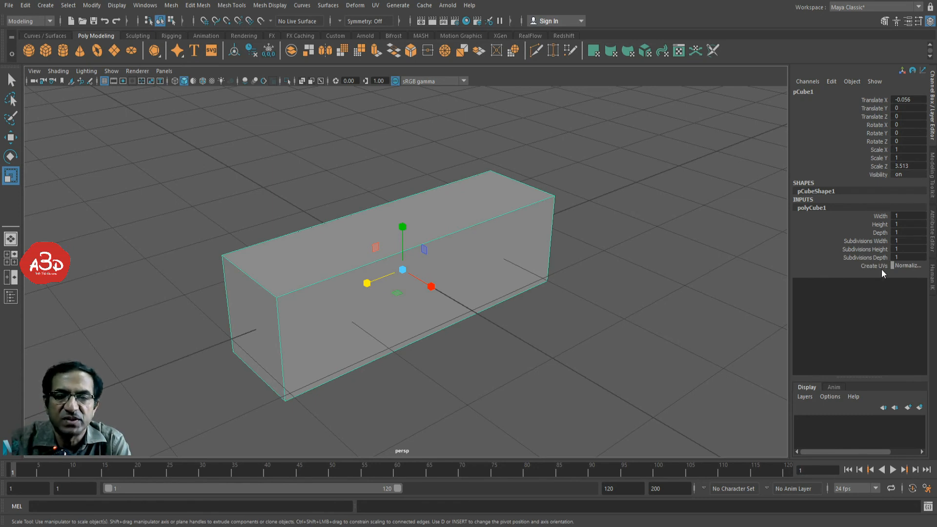
click(875, 241)
middle_drag(479, 329, 498, 336)
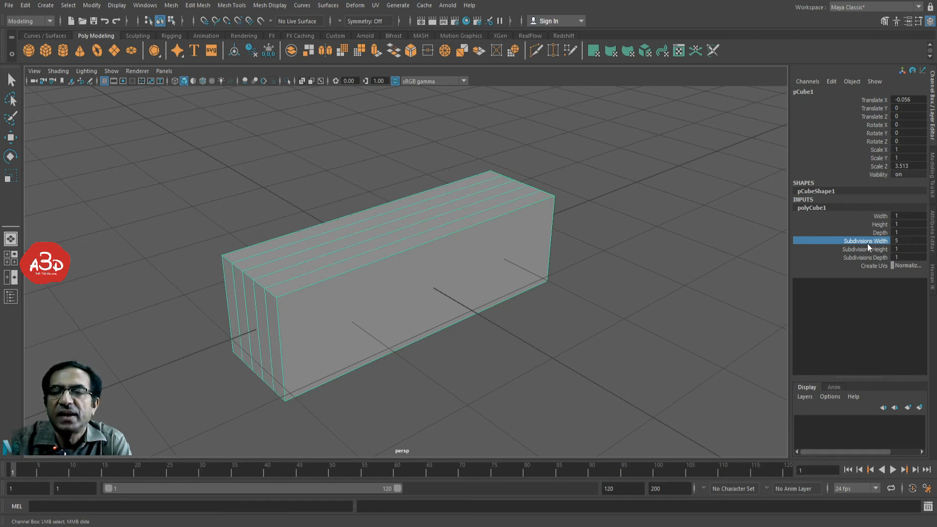
middle_drag(552, 356, 514, 374)
key(r)
click(538, 308)
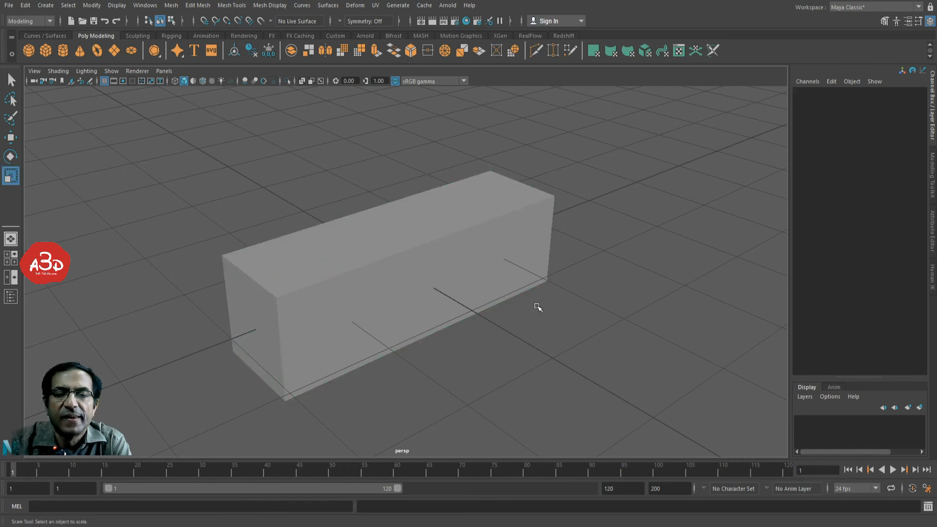
click(510, 259)
click(650, 270)
click(409, 290)
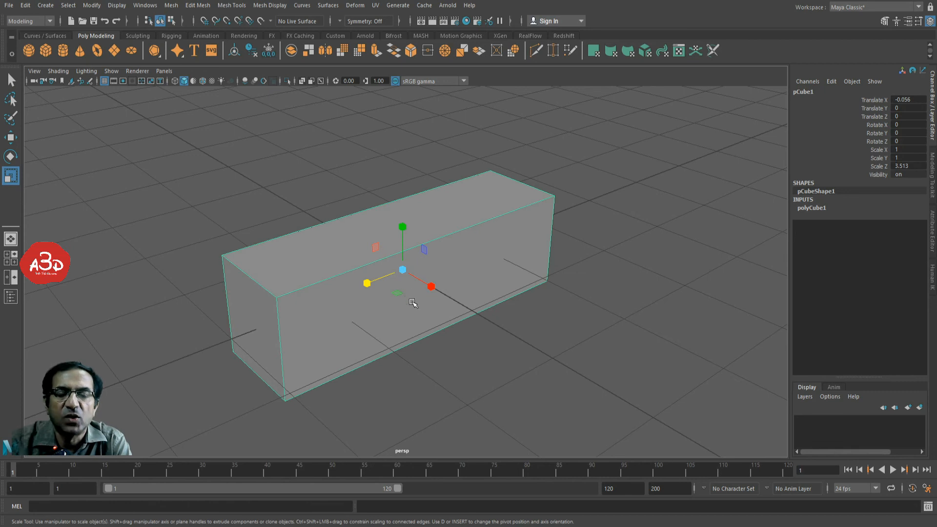
click(494, 318)
- Select the cube with the Move tool and move it along X to about -1.779
click(475, 268)
key(w)
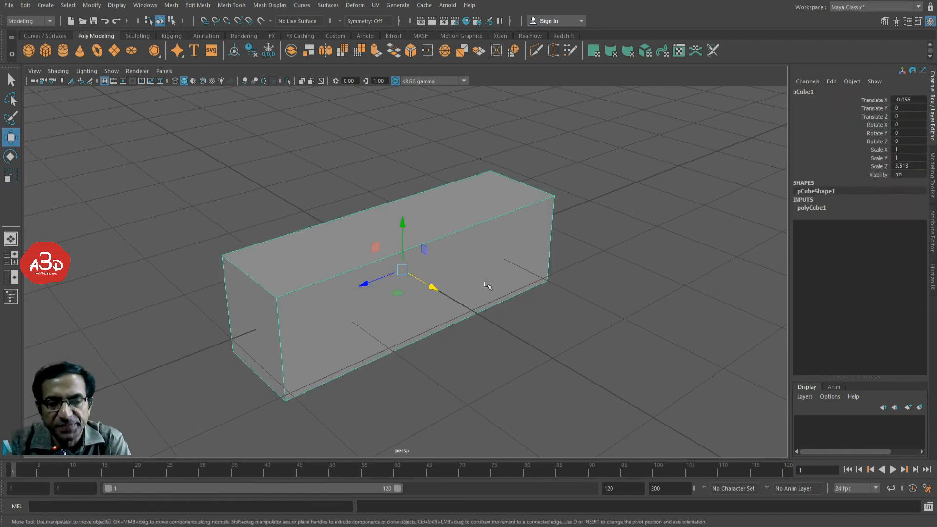
mouse_move(430, 289)
mouse_down()
mouse_move(424, 300)
mouse_move(445, 302)
mouse_move(424, 296)
mouse_move(421, 307)
mouse_move(412, 292)
mouse_up()
alt+right_drag(602, 297, 443, 325)
alt+middle_drag(473, 304, 404, 295)
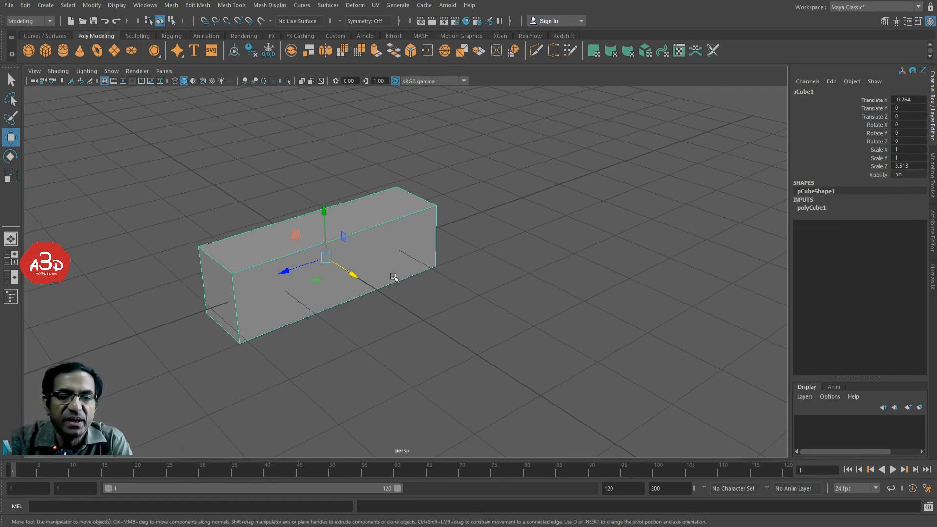
drag(354, 276, 290, 253)
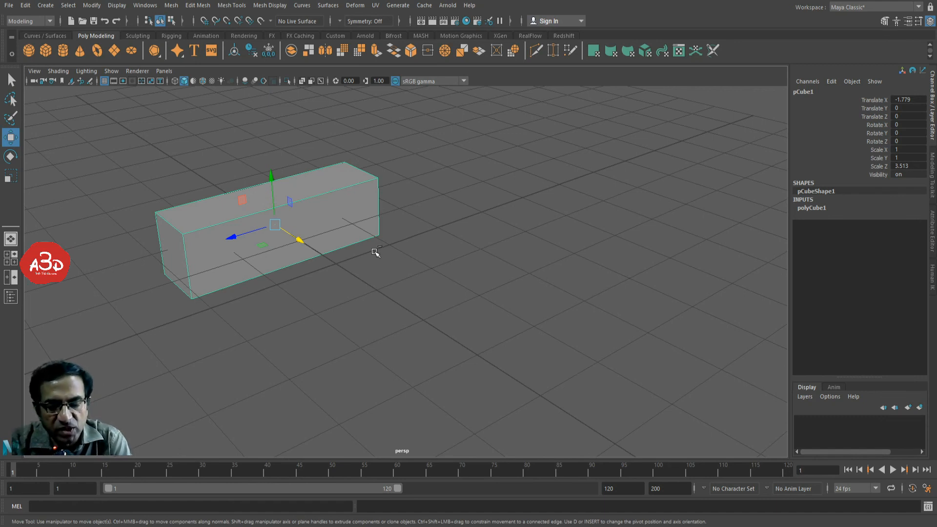
- Duplicate the stretched cube and move the copy along the negative Z axis, away from the original
key(ctrl+d)
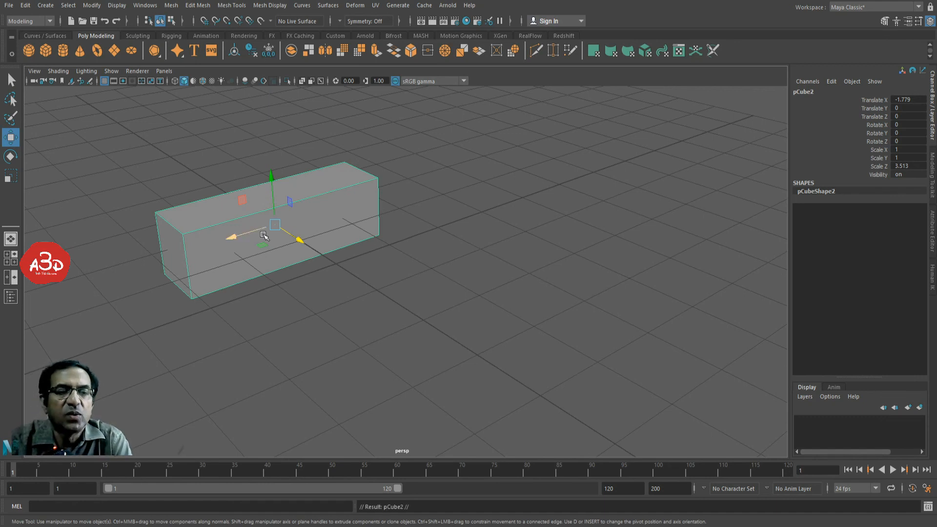
drag(237, 240, 455, 201)
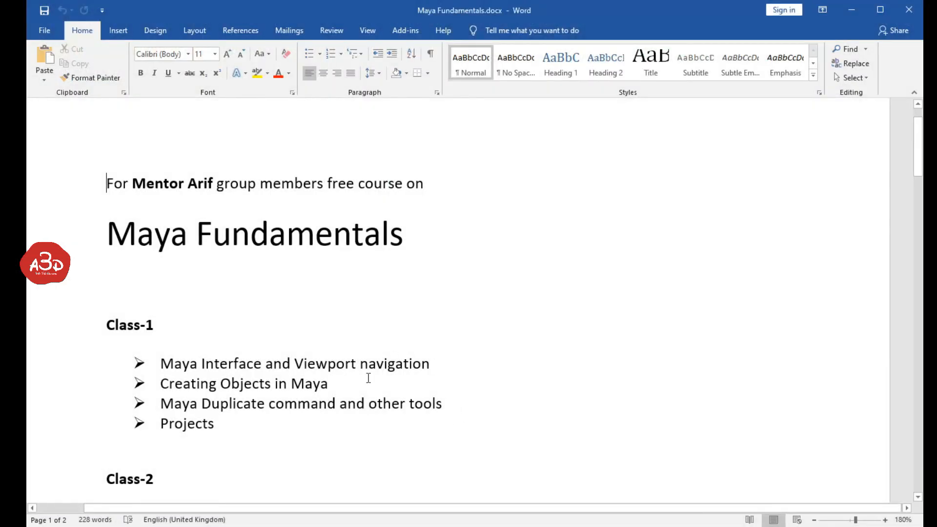
- Switch to the Maya Fundamentals.docx outline in Word and review the topics listed for each class, returning to Class-1
scroll(368, 379, down, 2)
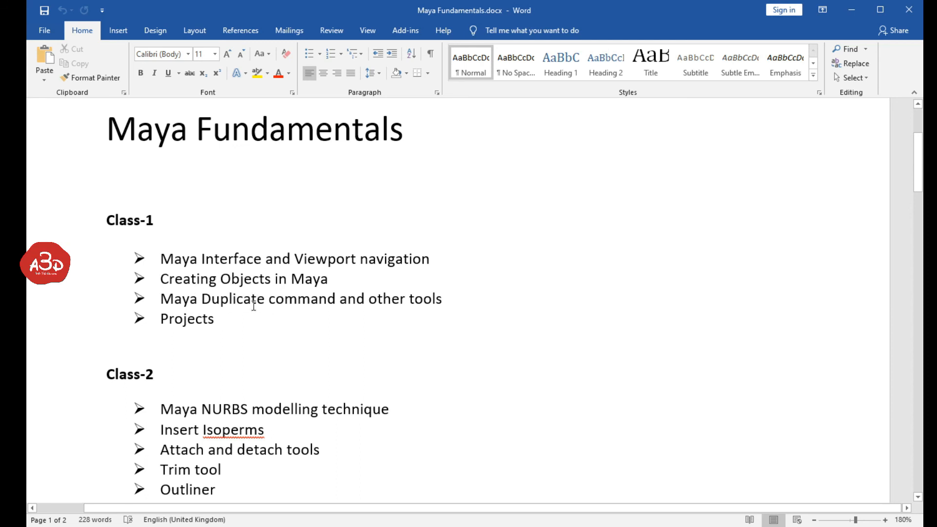
scroll(314, 322, down, 2)
scroll(329, 331, up, 1)
scroll(329, 331, up, 2)
scroll(385, 327, down, 5)
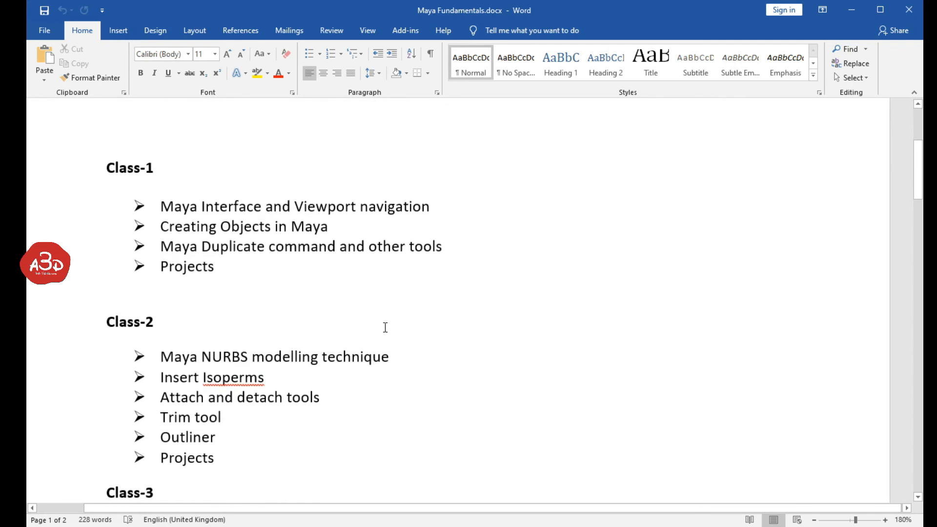
scroll(466, 311, down, 3)
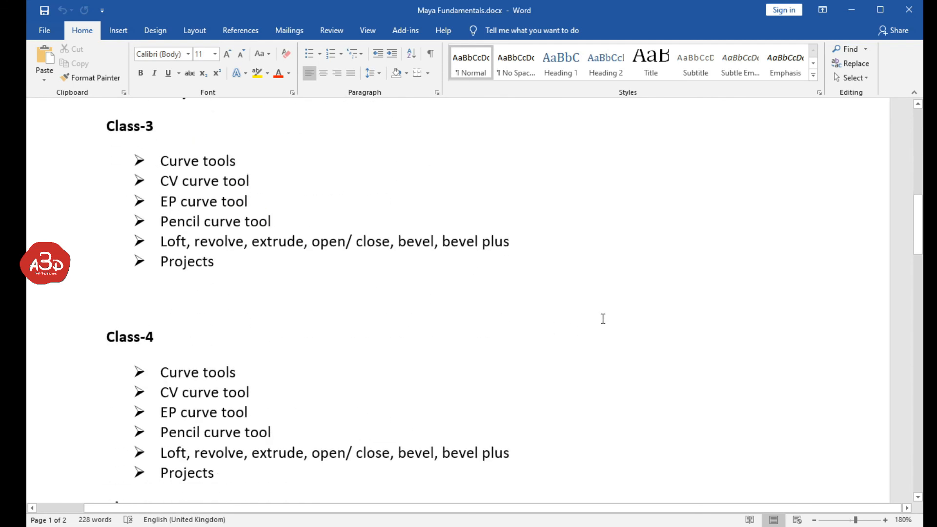
scroll(603, 317, down, 3)
scroll(535, 317, up, 15)
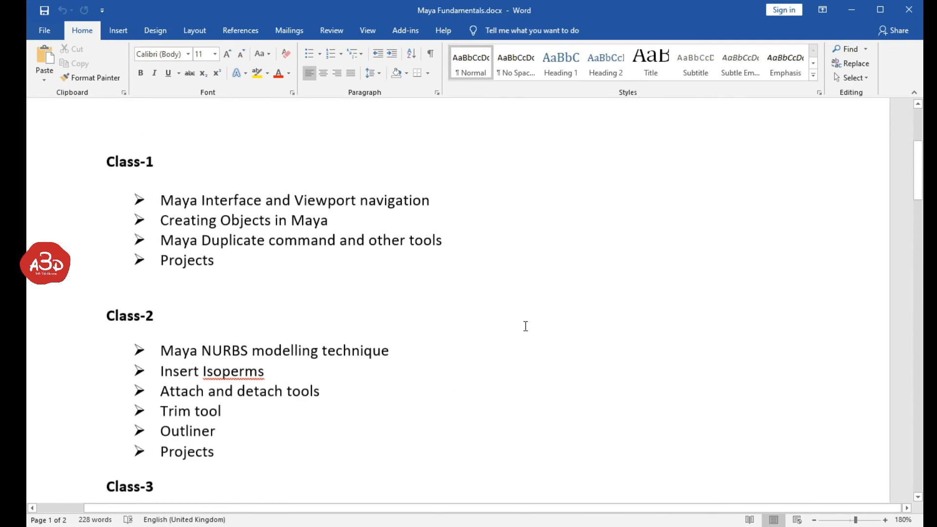